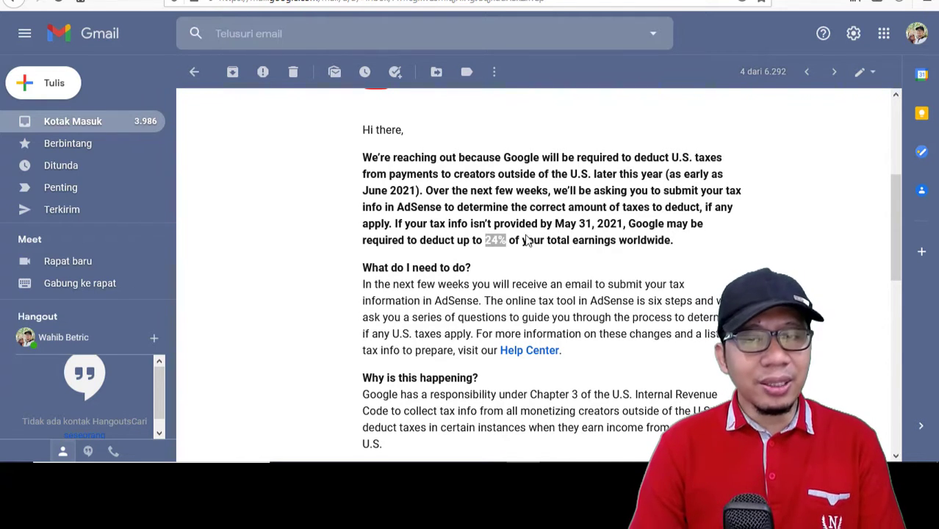
Scroll through the tax email in Gmail to read it
scroll(548, 238, down, 4)
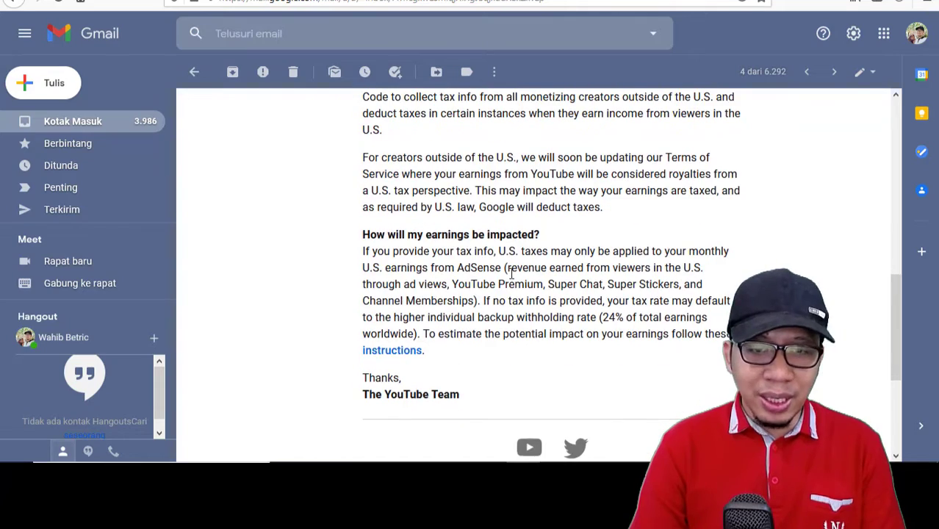
scroll(565, 271, up, 4)
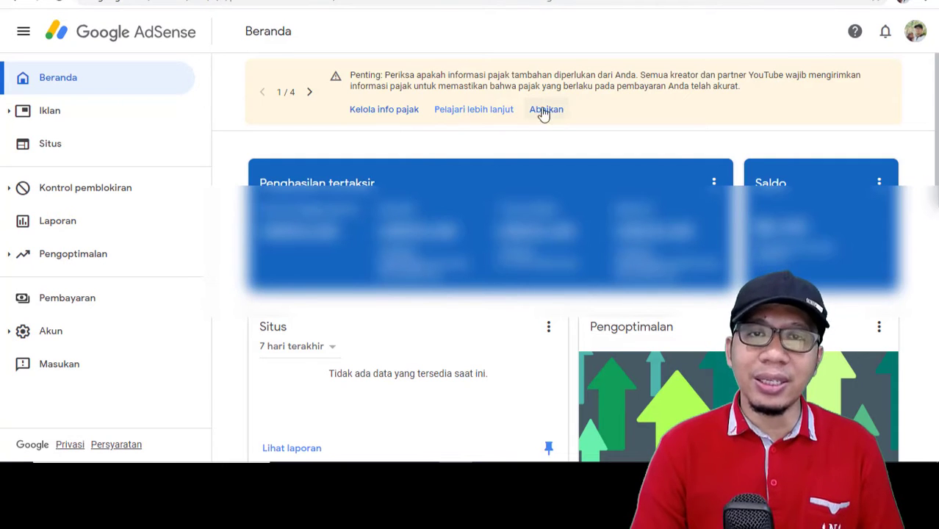
Open Kelola info pajak from the tax notice banner on the AdSense home page
click(385, 111)
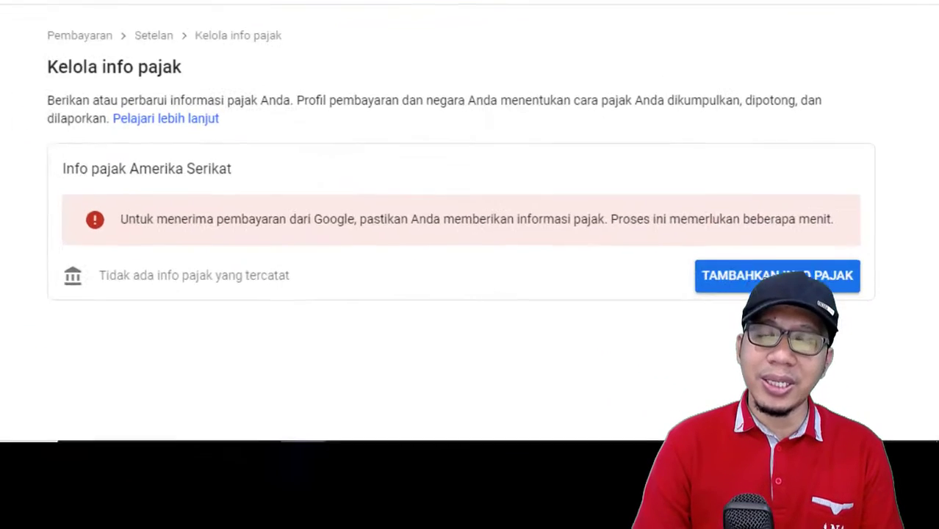
Start adding US tax info and re-verify identity with the account password
click(735, 237)
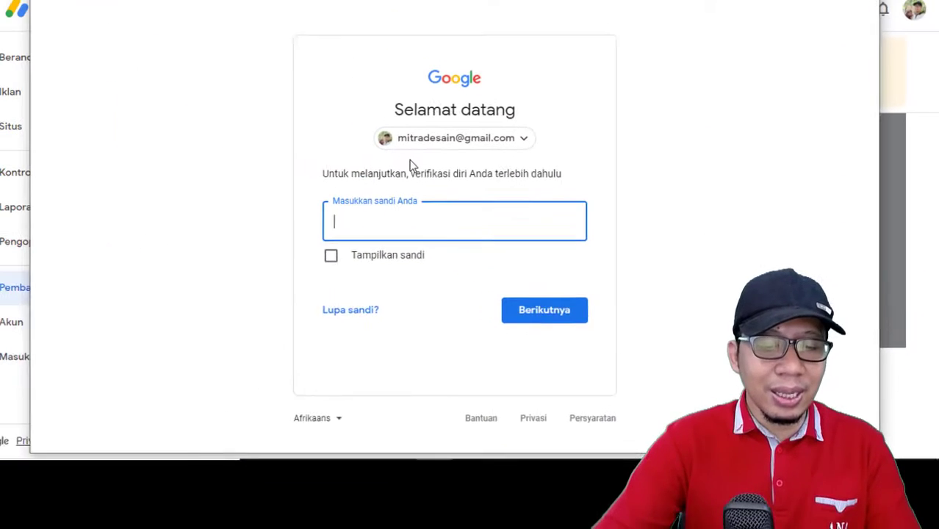
text(a)
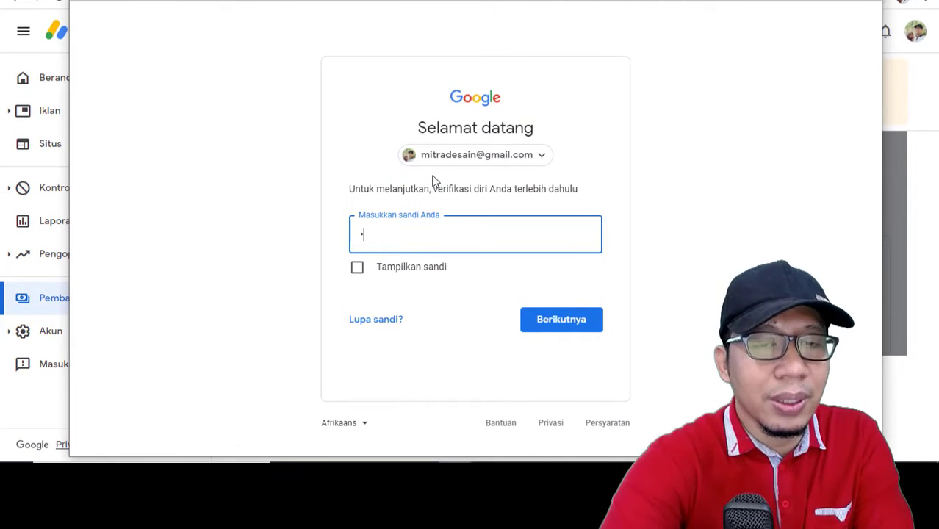
text(aaaaa)
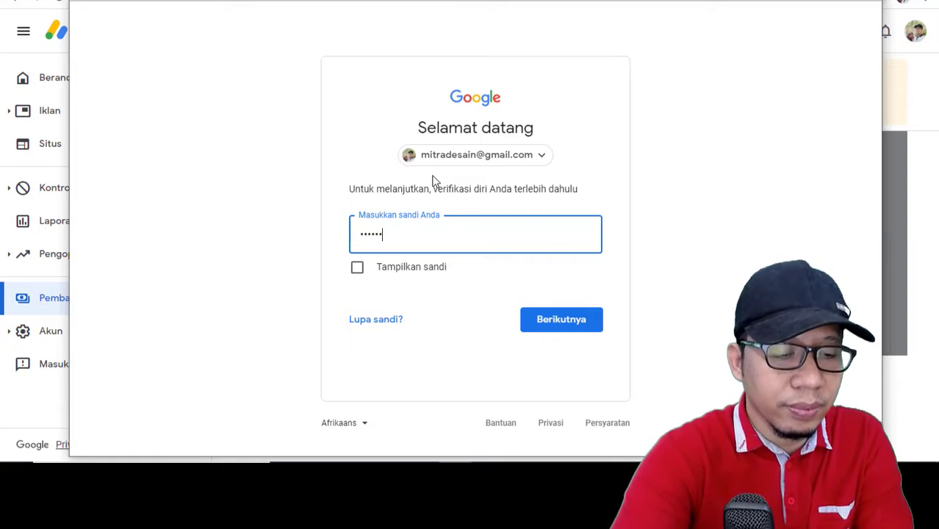
text(aaaaa)
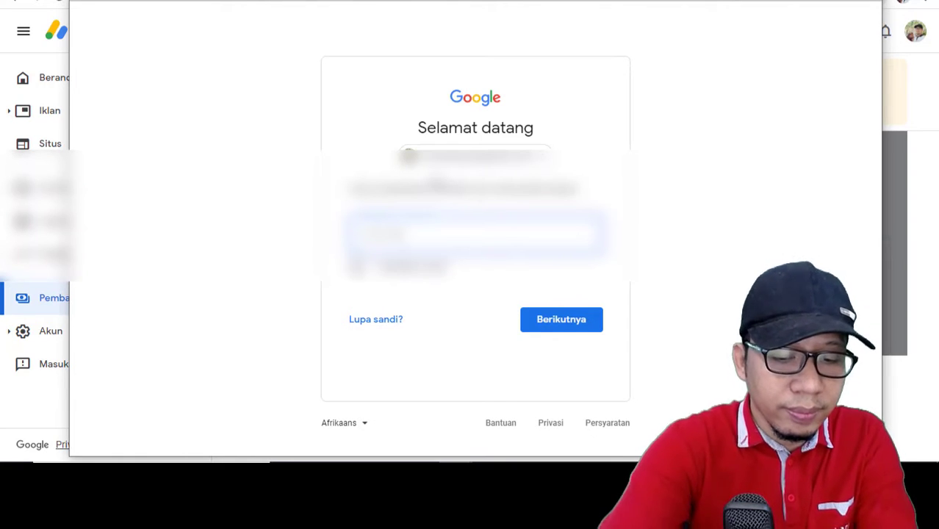
click(557, 321)
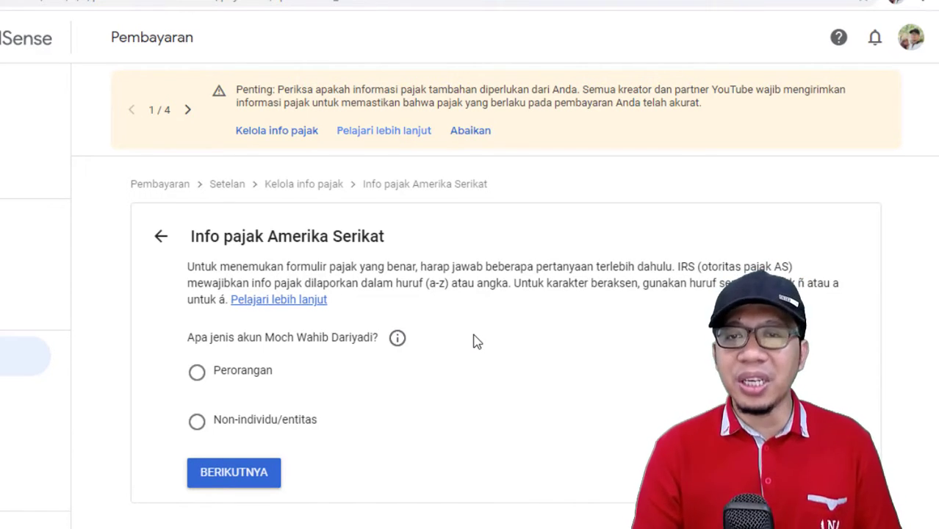
Declare the account Perorangan, not a US citizen or resident, and start form W-8BEN
click(200, 373)
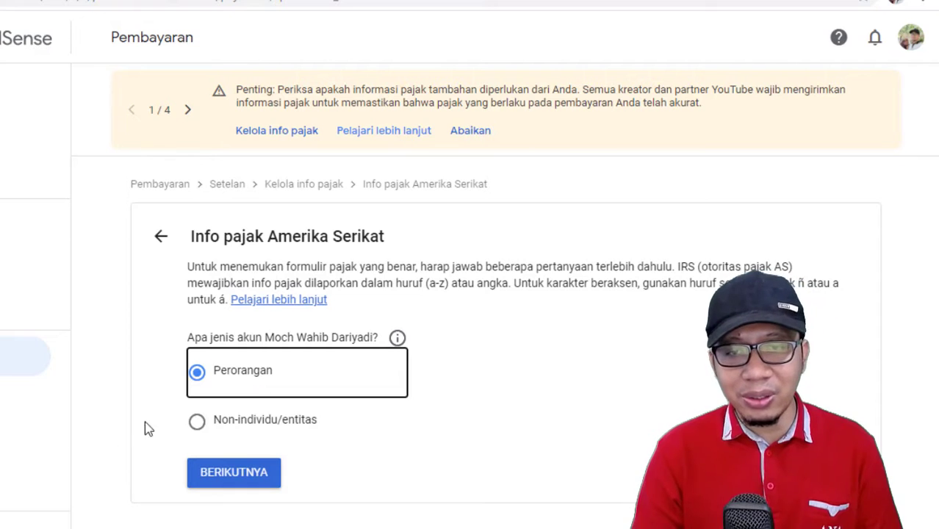
click(235, 474)
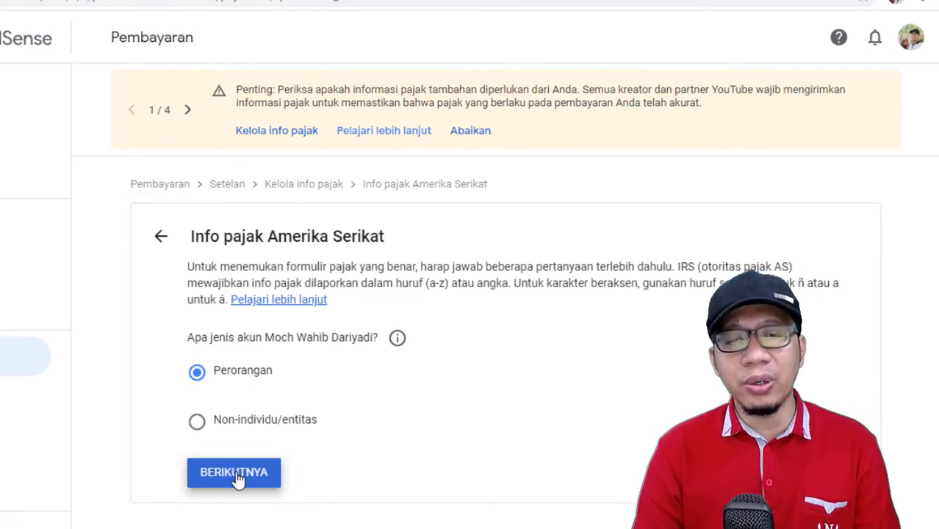
scroll(632, 412, down, 1)
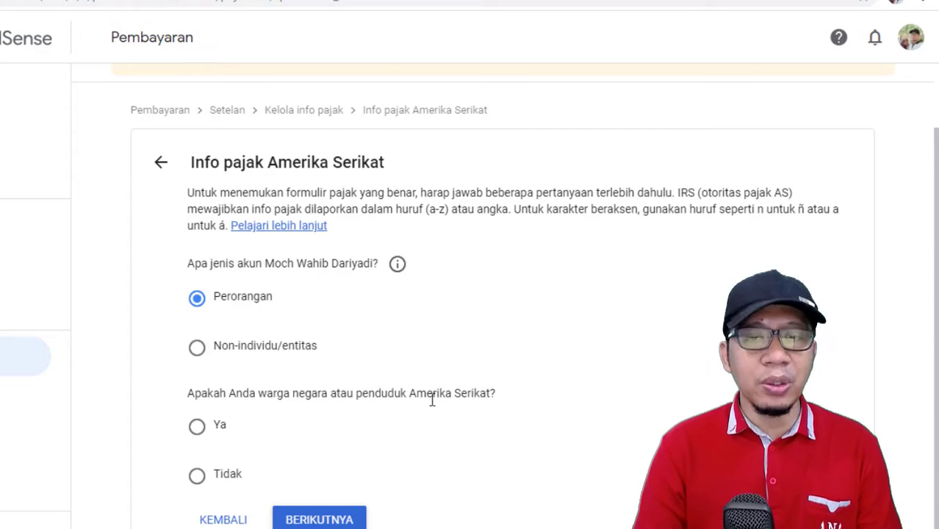
click(199, 479)
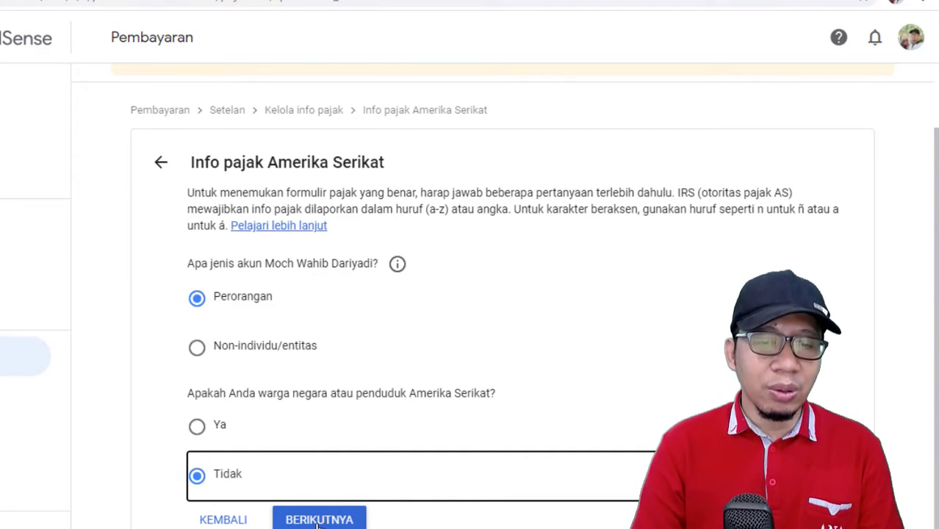
scroll(542, 431, down, 2)
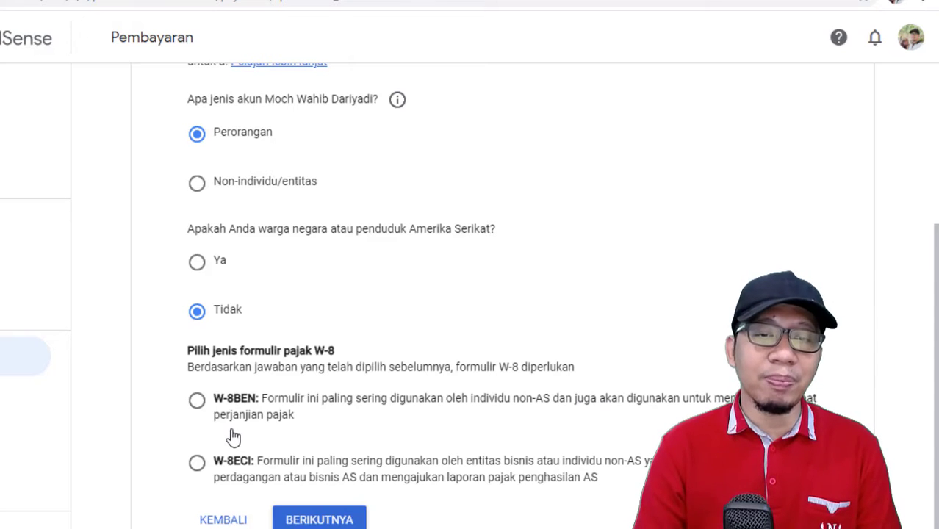
click(197, 401)
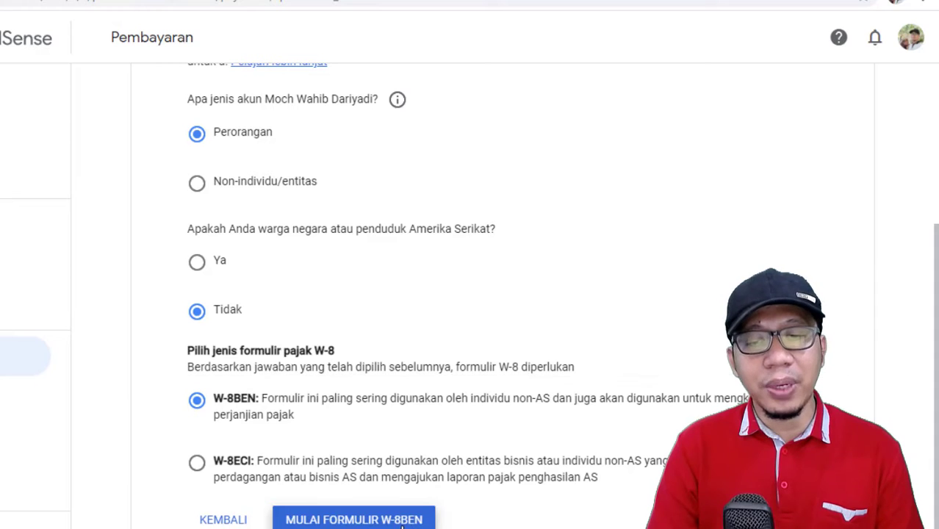
click(401, 522)
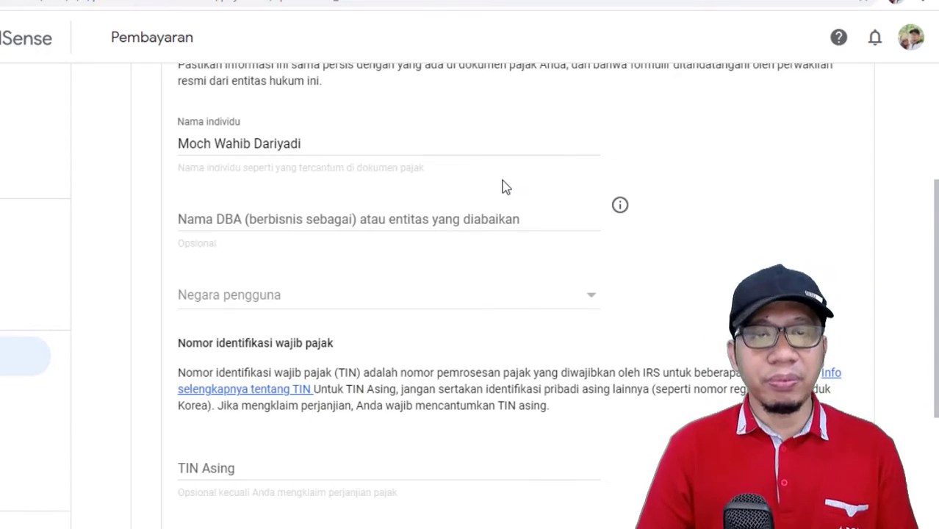
Keep the prefilled individual name and set country of citizenship to Indonesia
scroll(498, 189, up, 4)
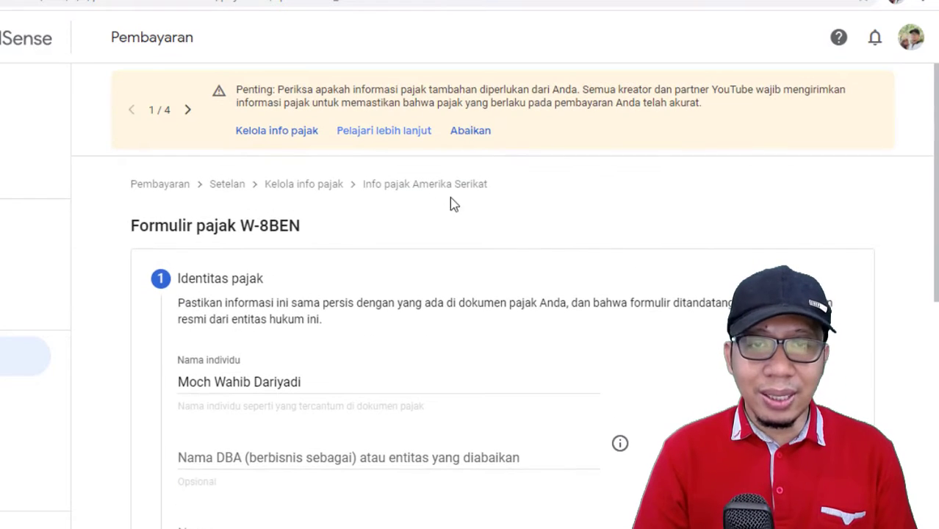
scroll(450, 204, down, 3)
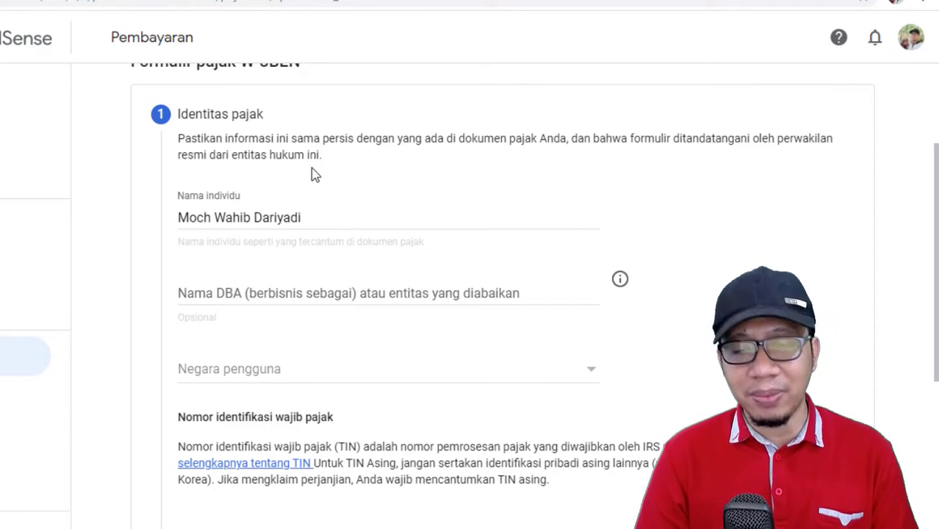
click(211, 218)
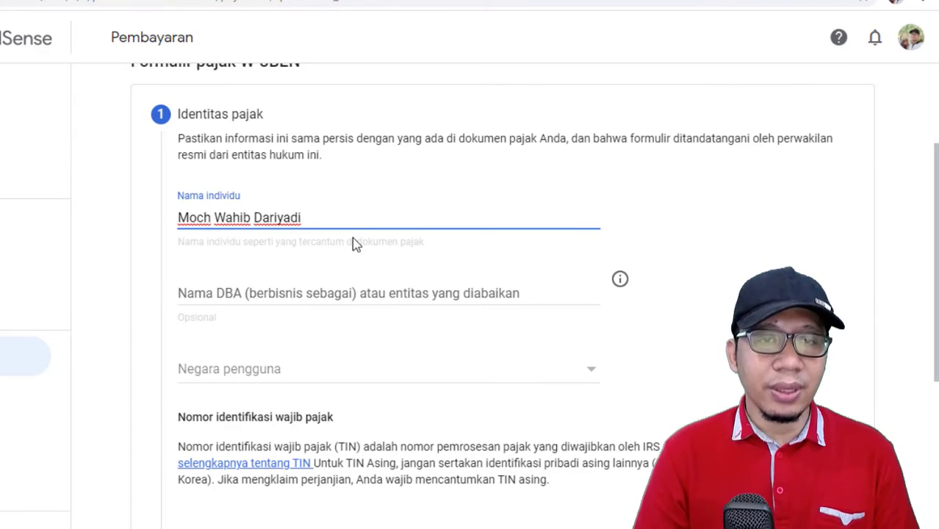
scroll(346, 191, down, 1)
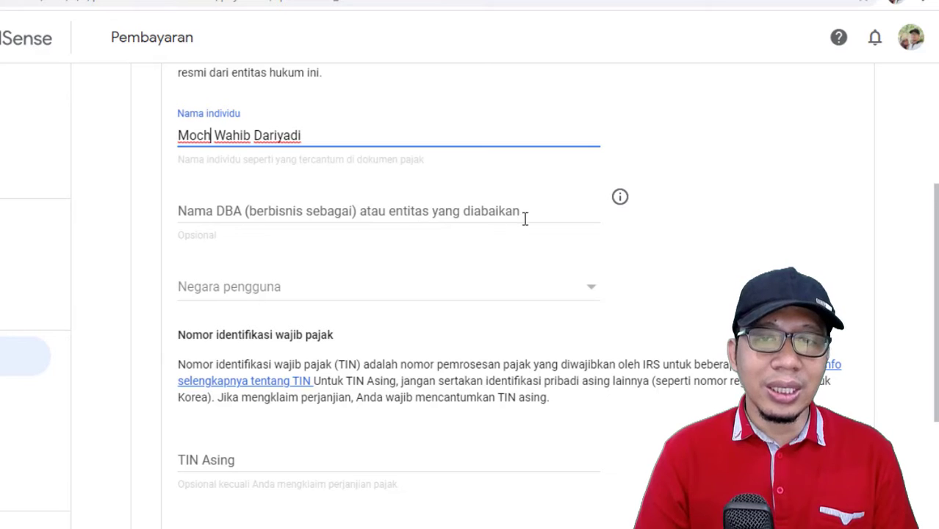
click(685, 227)
scroll(165, 316, down, 1)
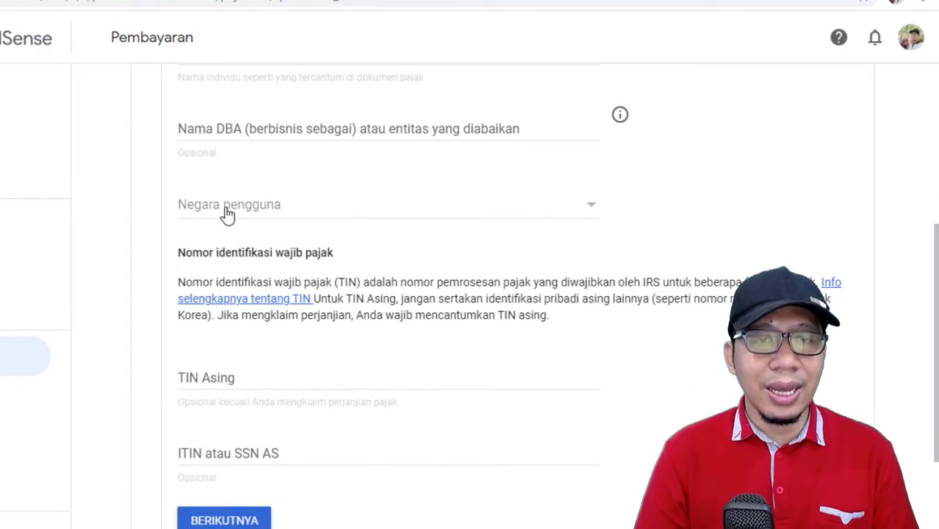
click(227, 213)
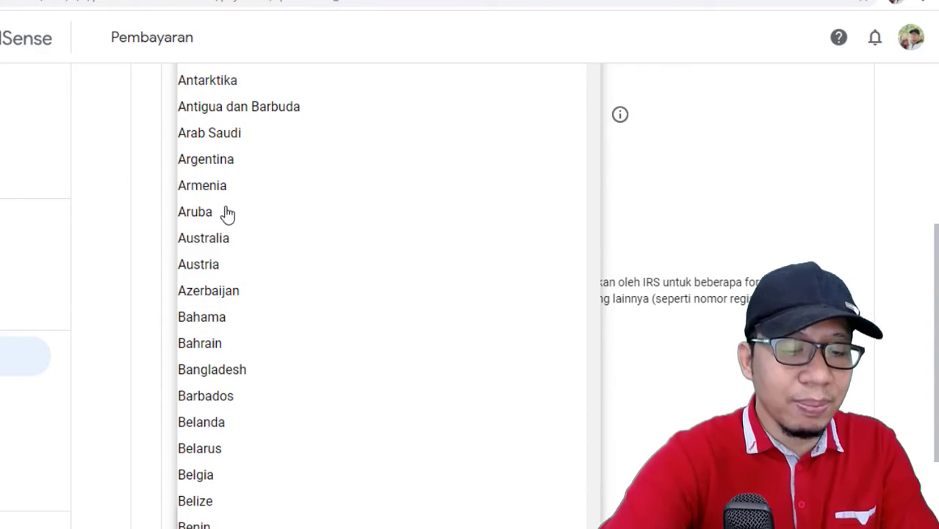
text(indo)
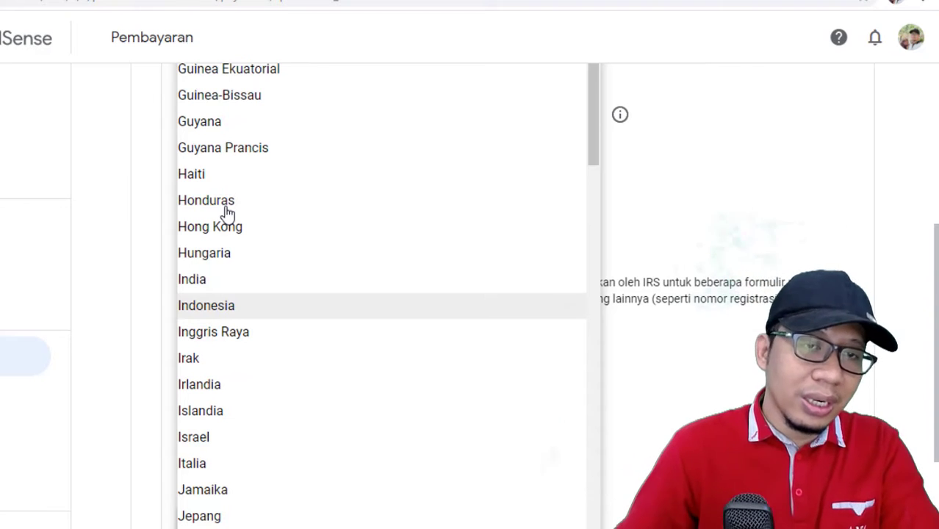
click(224, 315)
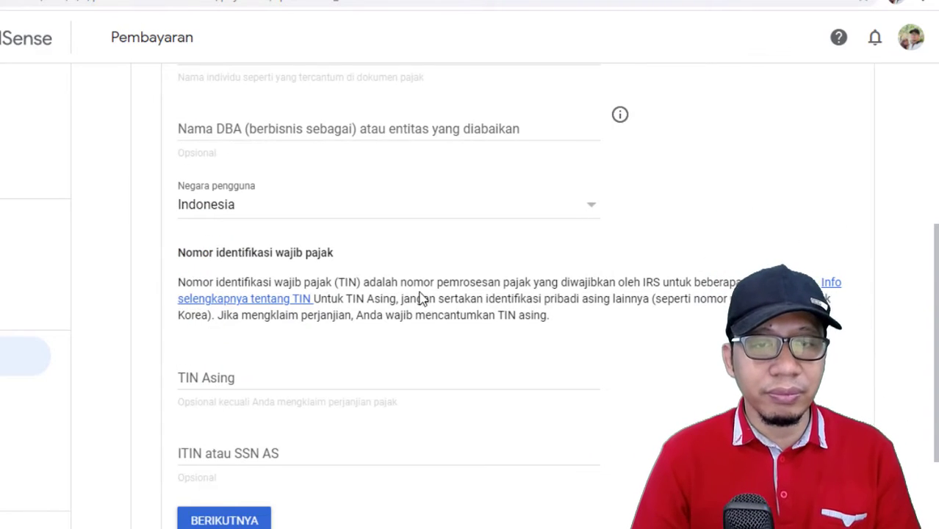
Paste the foreign tax identification number into TIN Asing and advance to the address step
scroll(441, 302, down, 2)
scroll(451, 301, up, 1)
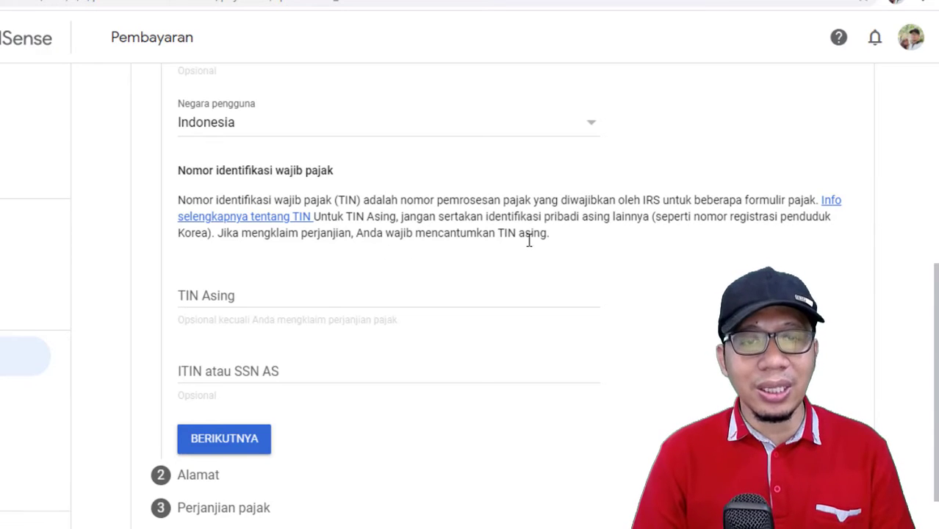
scroll(315, 335, up, 1)
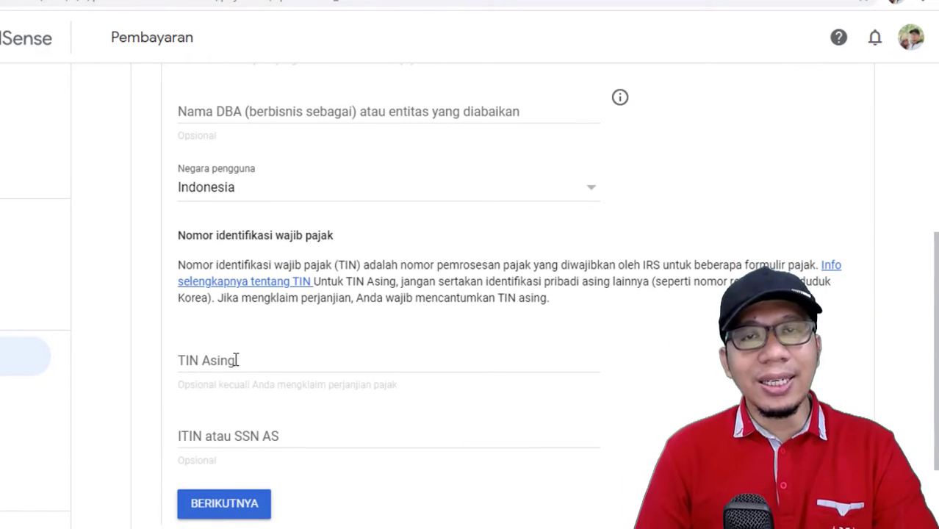
click(189, 364)
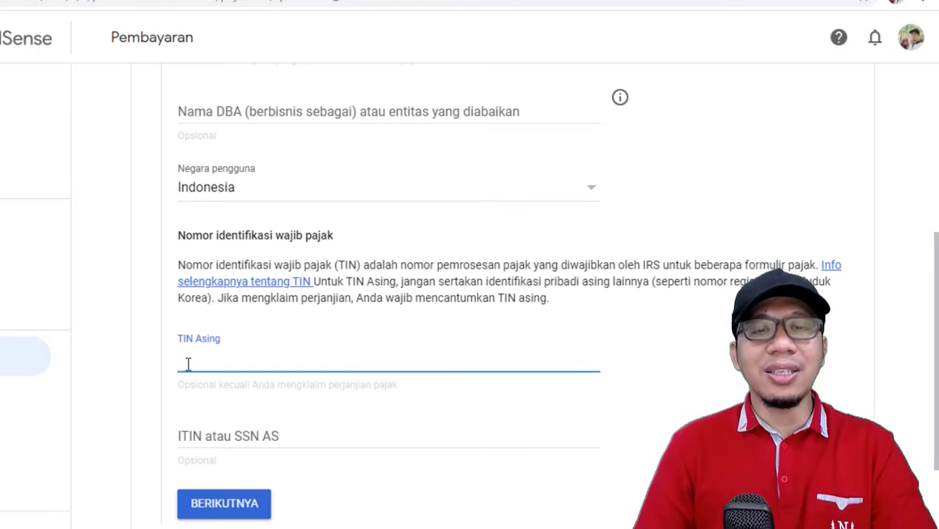
key(ctrl+v)
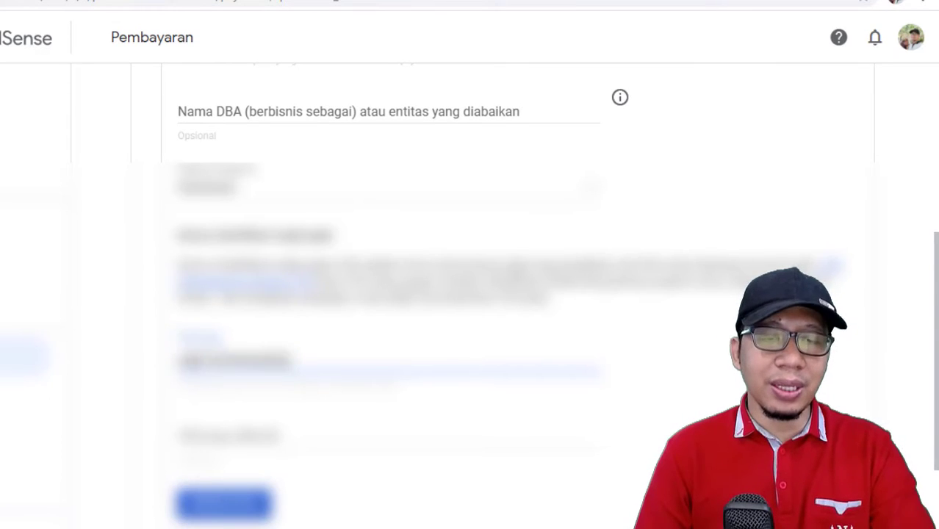
scroll(338, 354, down, 2)
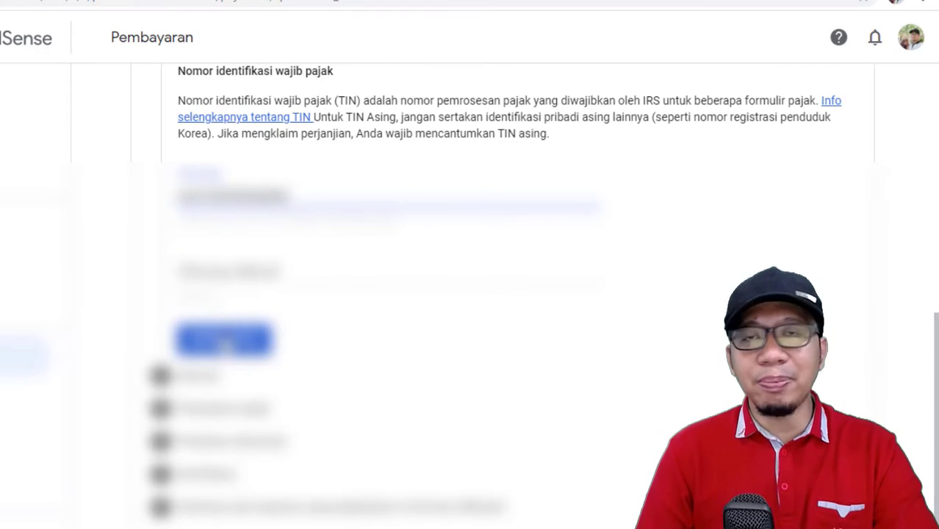
click(227, 343)
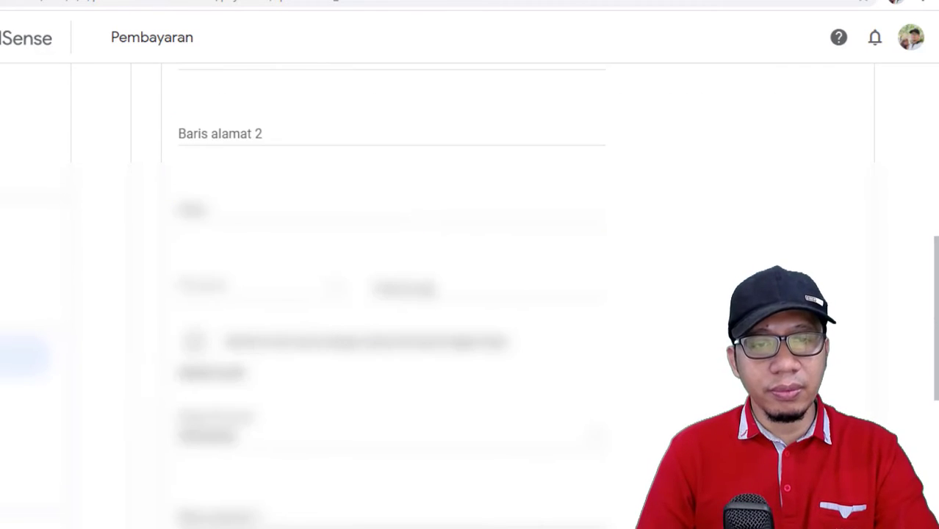
Enter the Indonesian permanent address and mark it as the mailing address too
scroll(435, 286, up, 5)
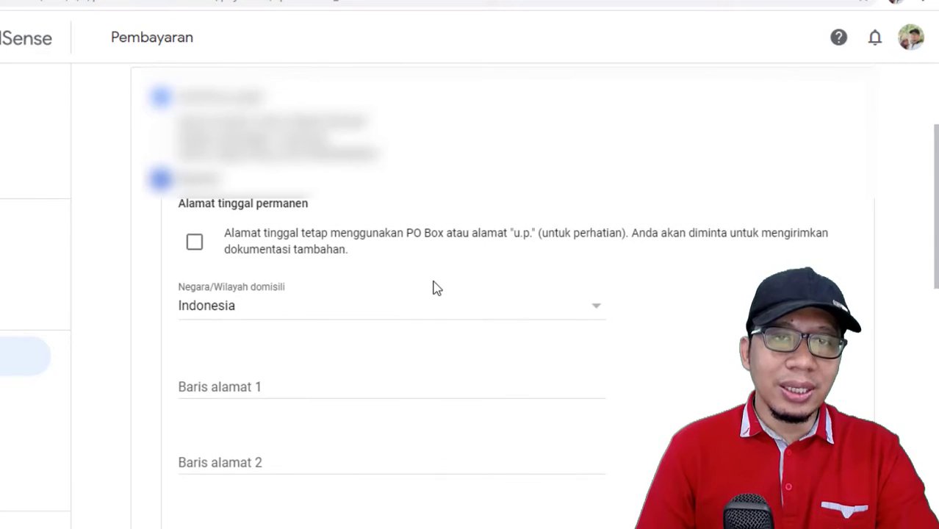
scroll(284, 177, down, 1)
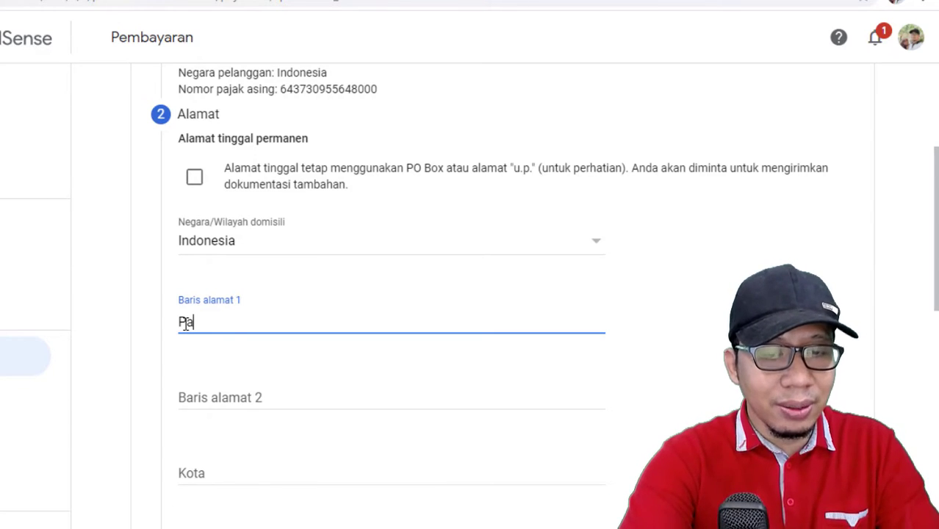
text(mir)
text(Graha)
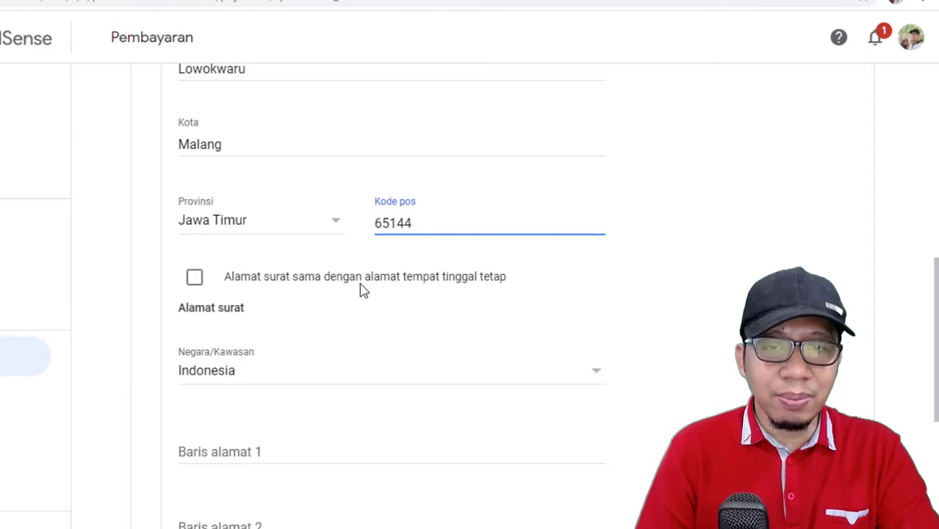
click(195, 279)
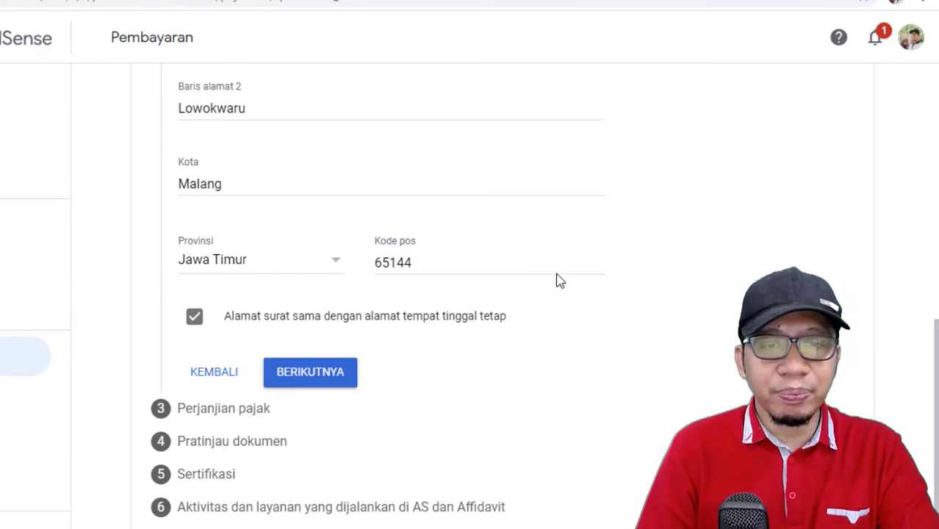
click(304, 380)
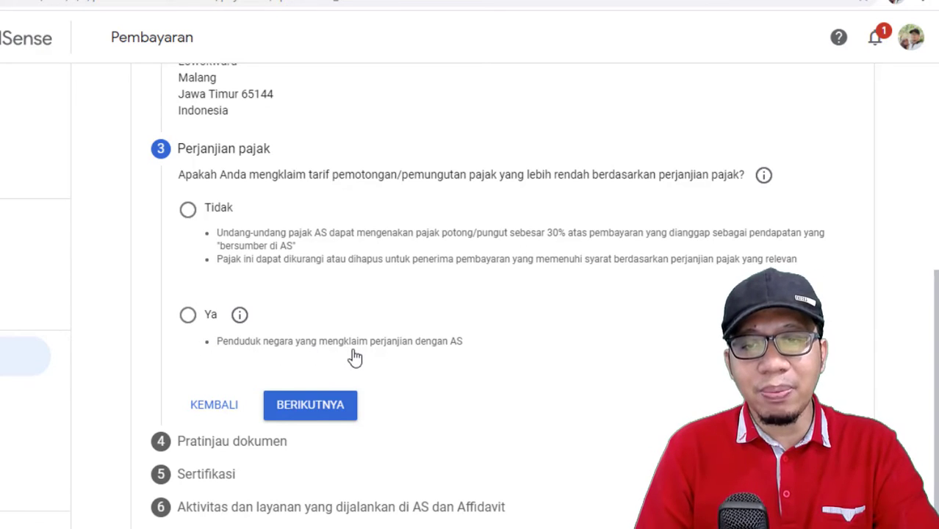
Answer Ya to treaty rates, confirm treaty-country residency, and choose Indonesia as Negara
click(189, 317)
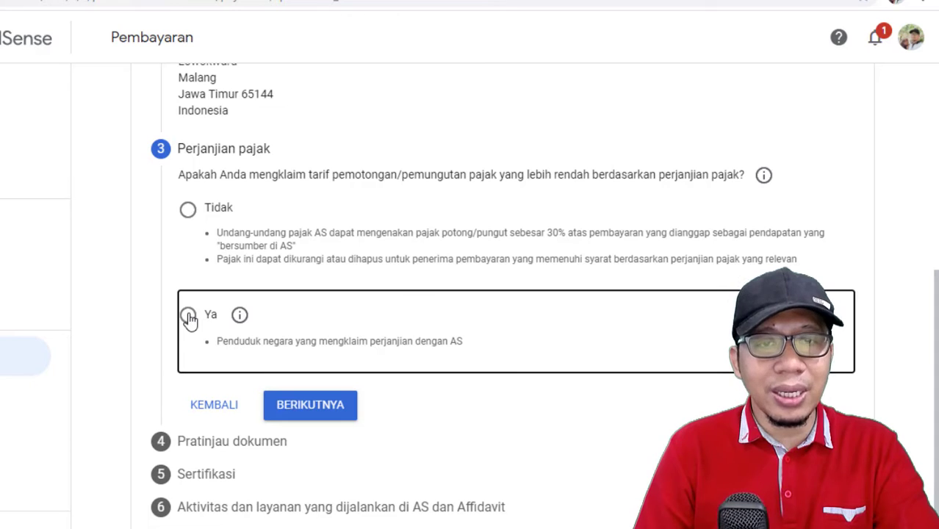
scroll(445, 328, down, 2)
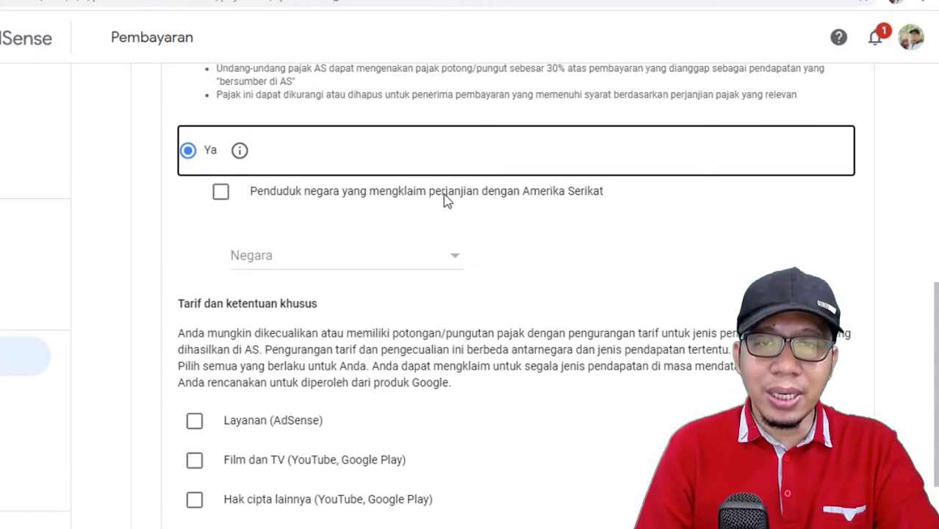
click(221, 193)
click(375, 261)
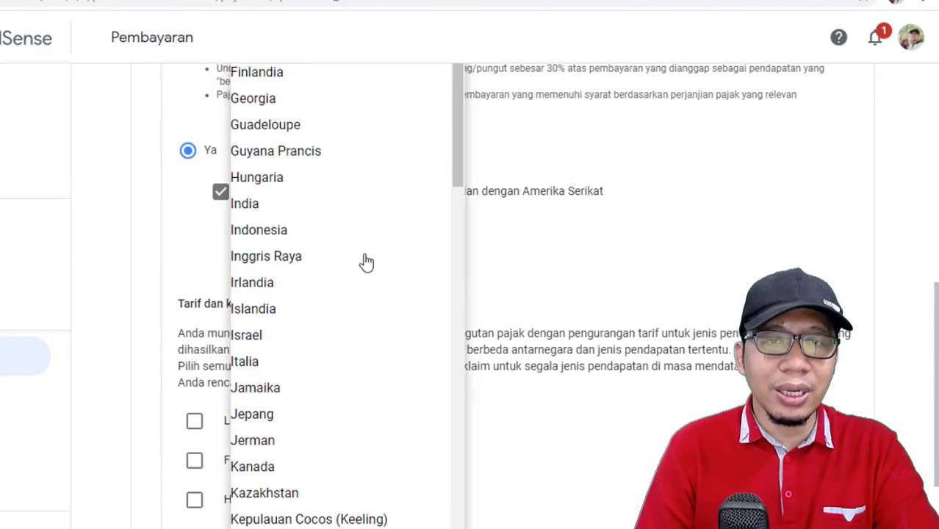
click(276, 234)
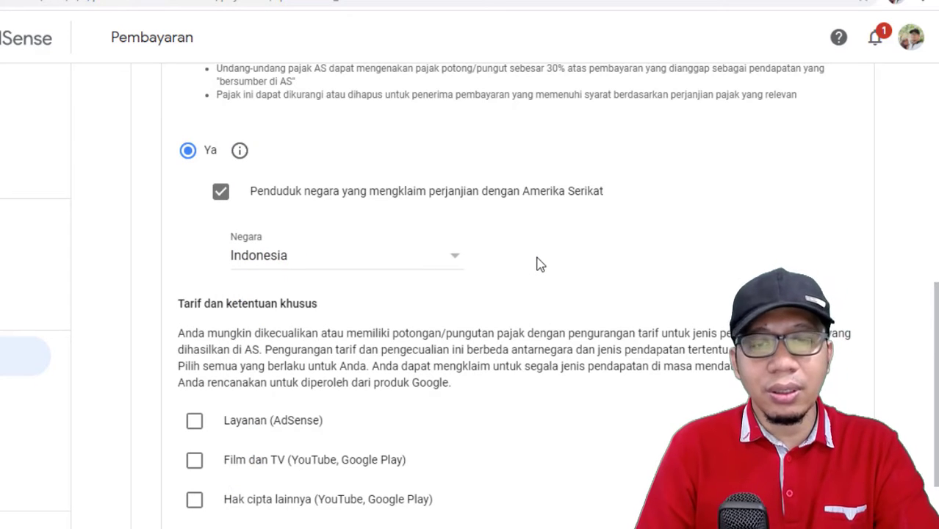
scroll(536, 263, down, 1)
scroll(536, 256, down, 1)
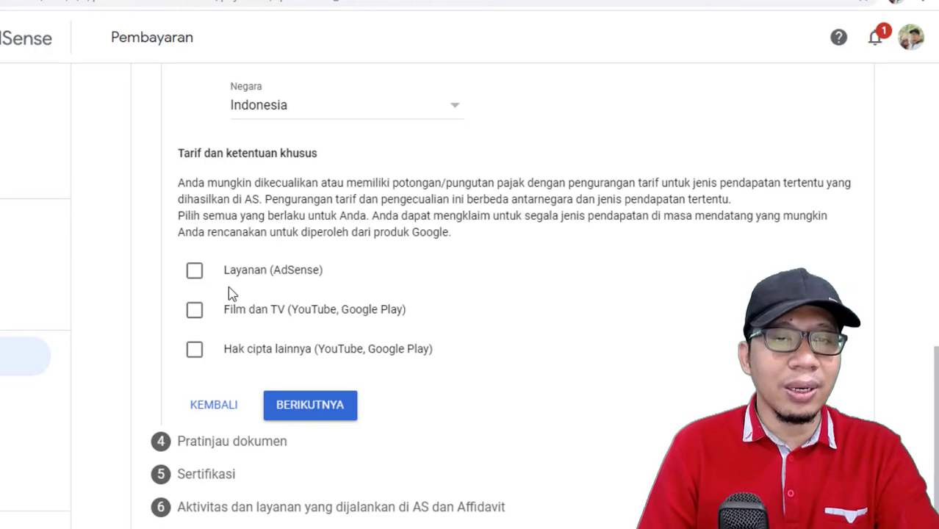
Claim AdSense services income under Pasal 8 ayat 1 at 0%, confirming the requirements
click(195, 273)
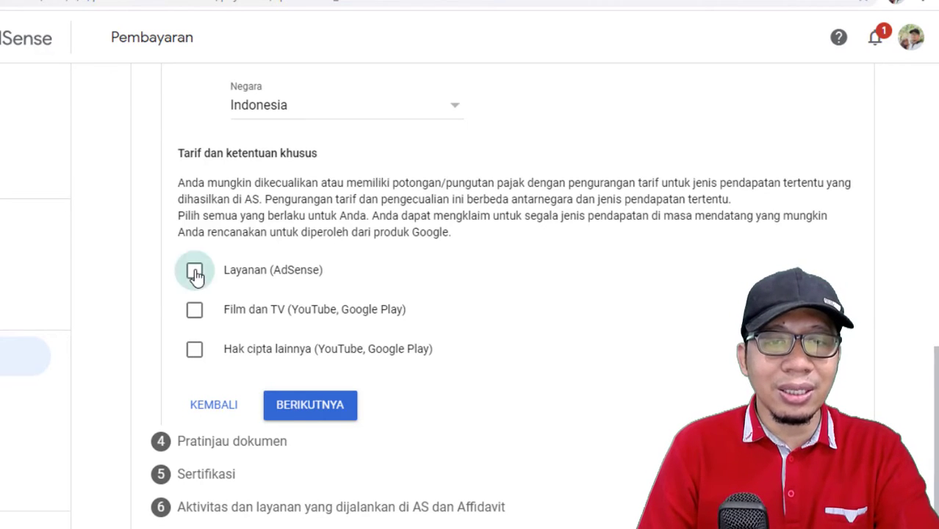
scroll(278, 211, down, 2)
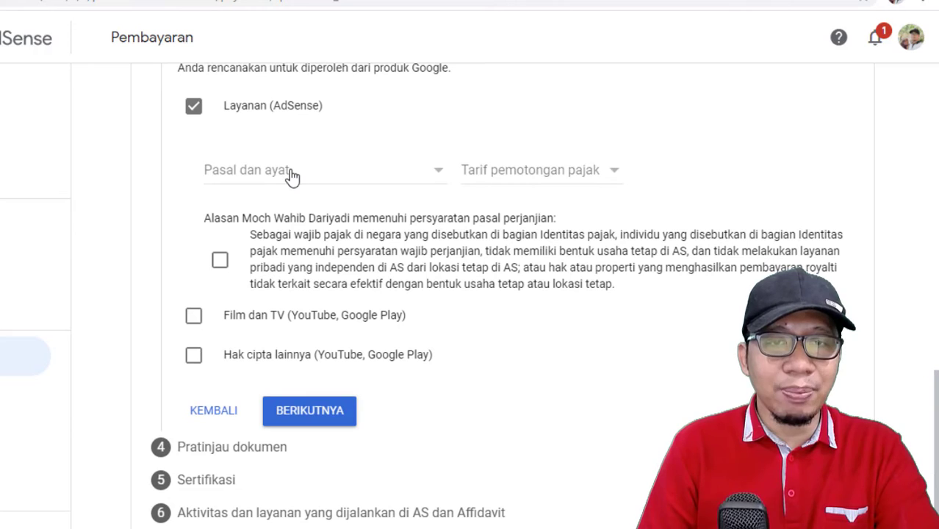
click(292, 175)
click(274, 196)
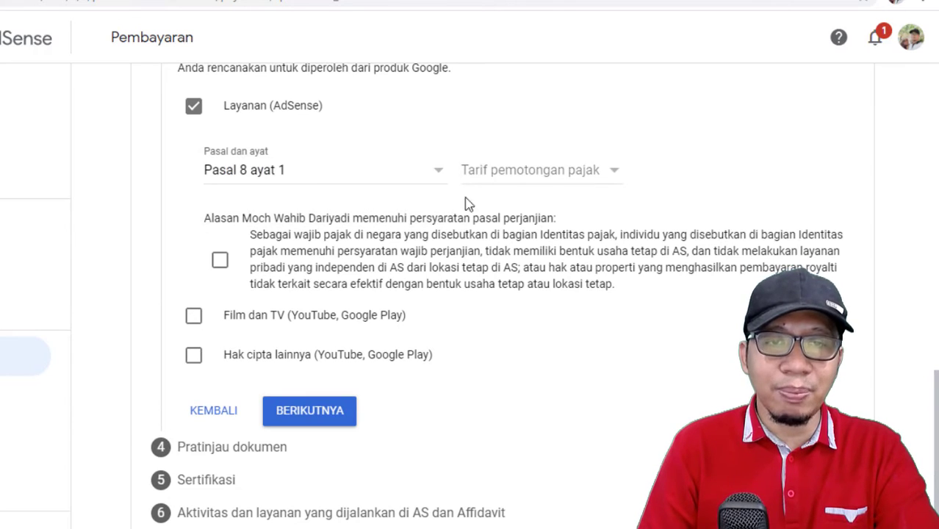
click(503, 178)
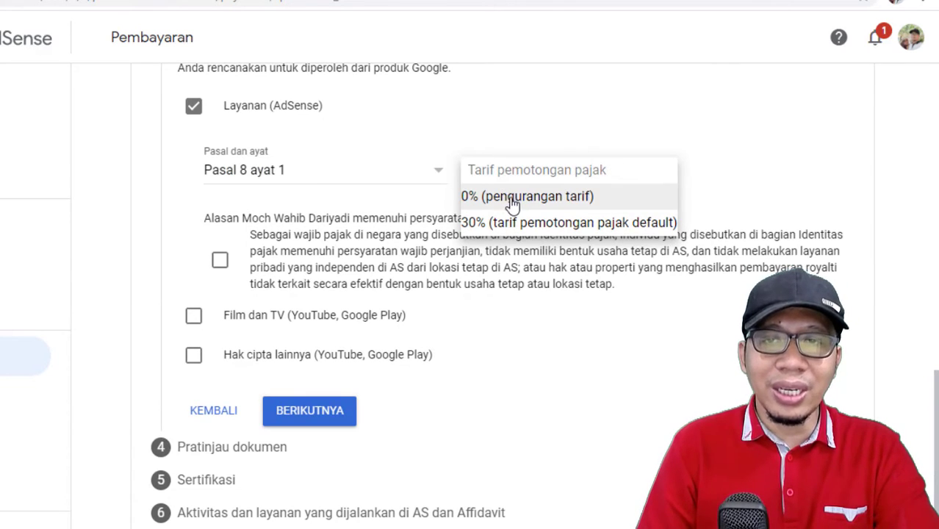
click(514, 205)
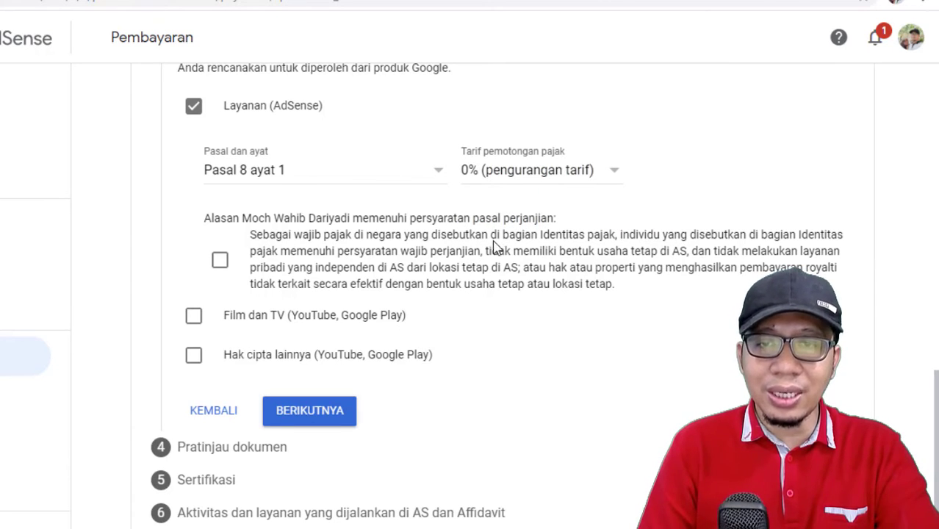
click(221, 262)
scroll(441, 283, down, 1)
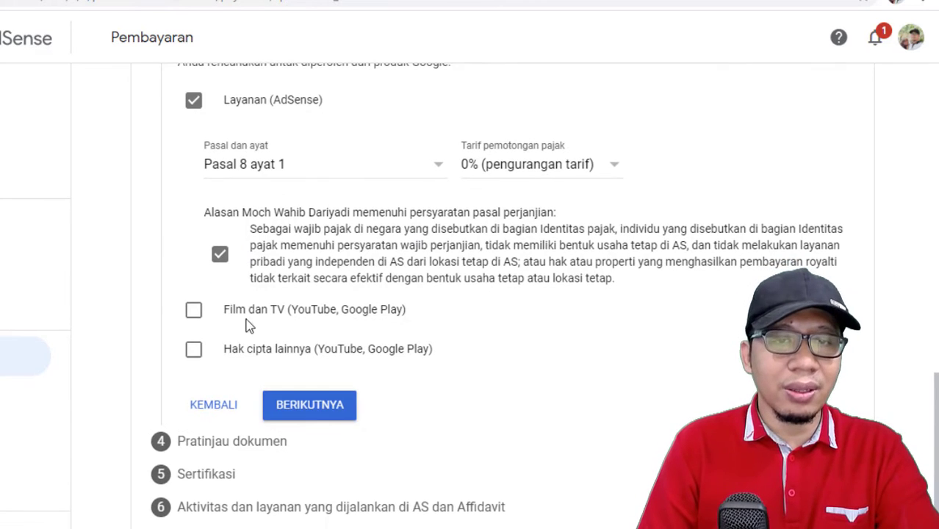
Claim Film dan TV income under Pasal 13 ayat 2 at 10%, confirming the requirements
click(194, 312)
scroll(250, 317, down, 2)
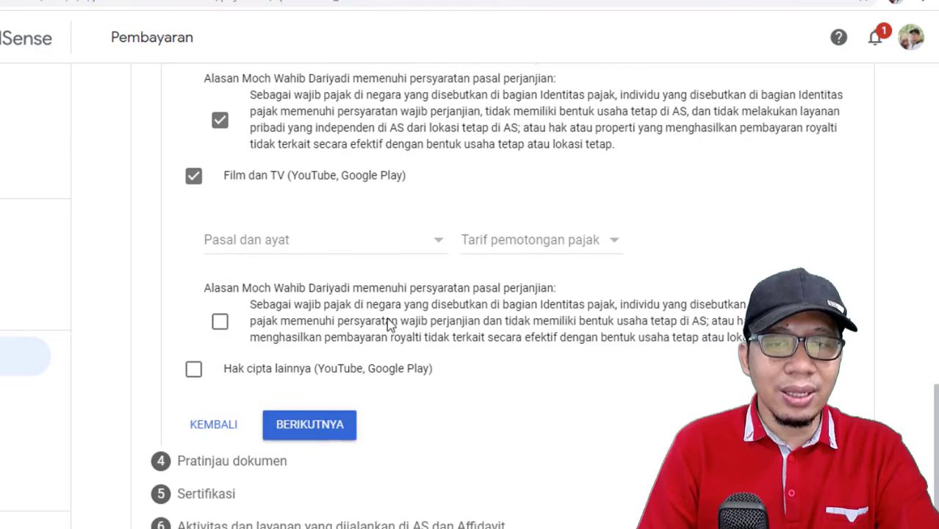
click(340, 235)
click(306, 253)
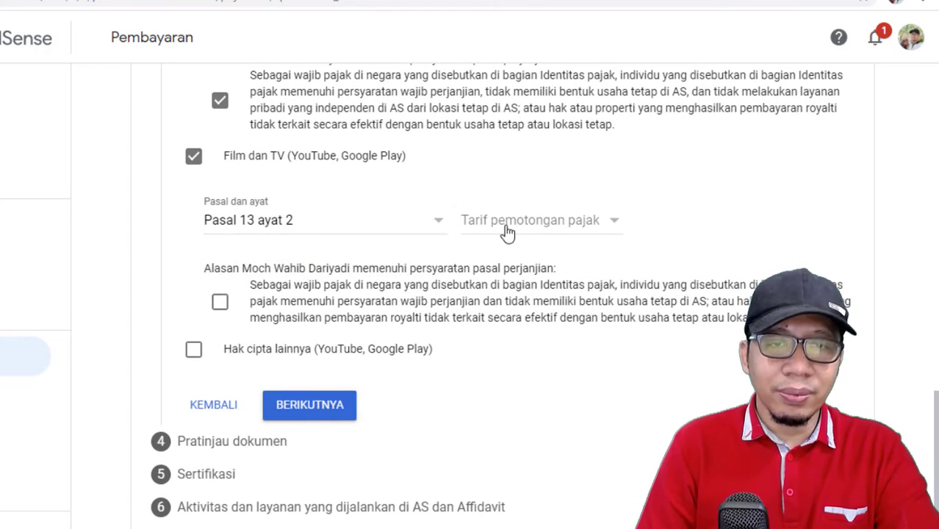
click(507, 233)
click(509, 250)
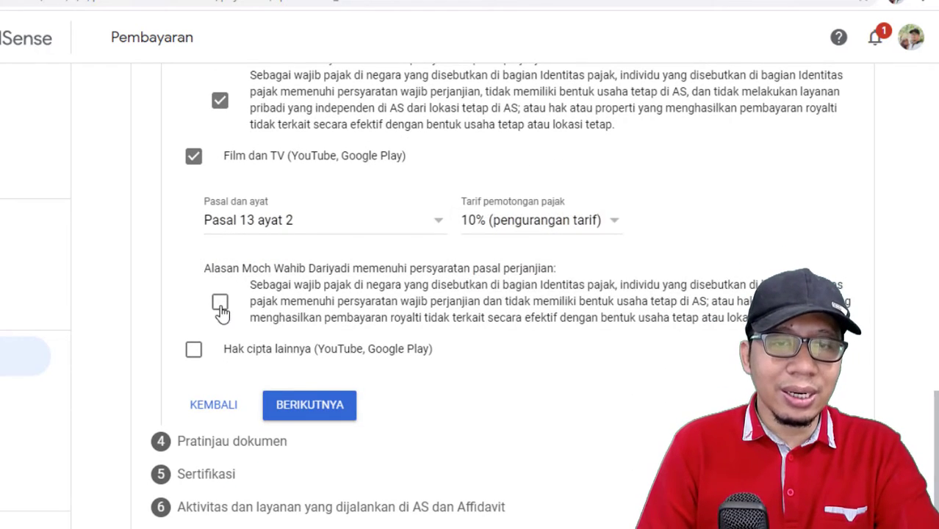
click(220, 308)
Claim Hak cipta lainnya under Pasal 13 ayat 2 at 10% with its Alasan confirmed, then submit
click(194, 350)
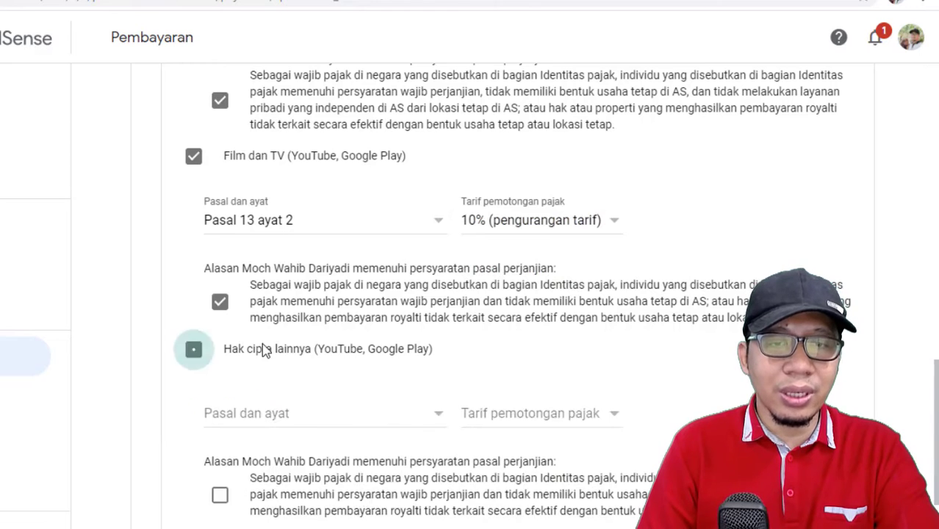
scroll(326, 263, down, 2)
click(326, 261)
click(296, 288)
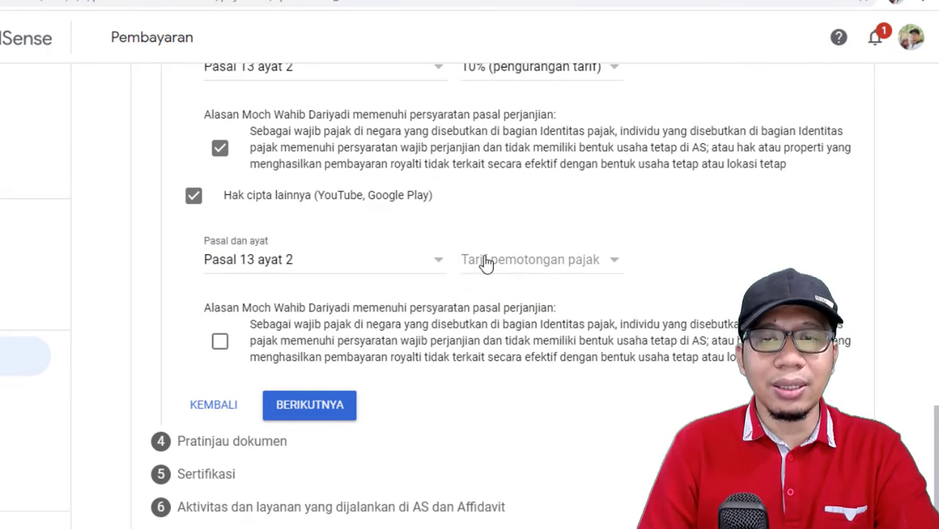
click(484, 261)
click(491, 286)
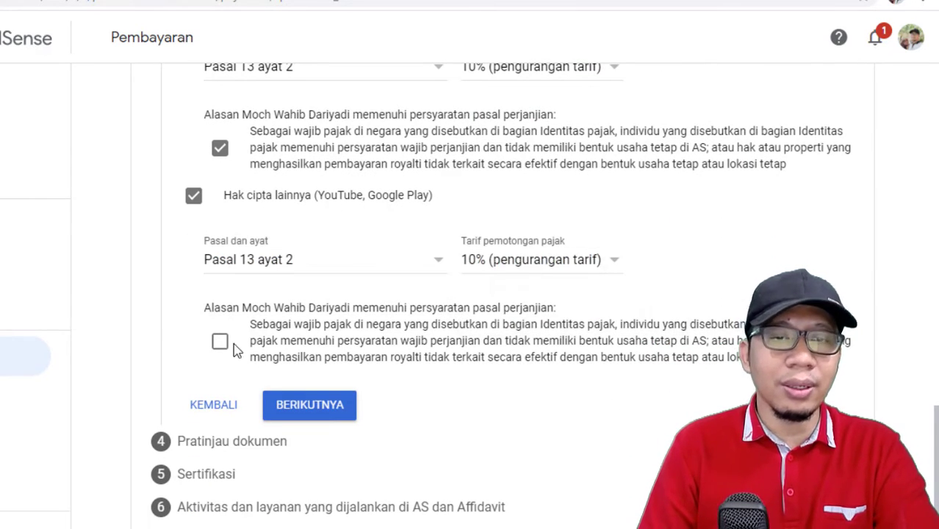
click(220, 343)
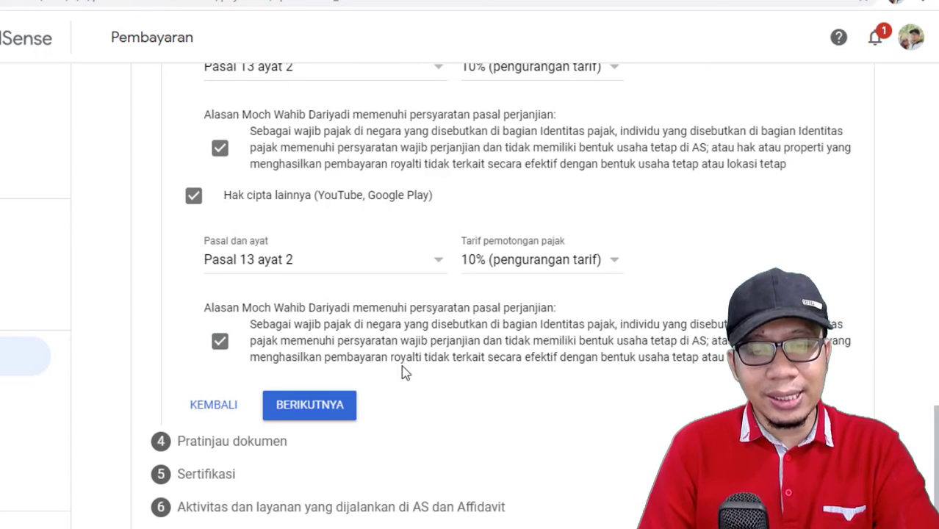
click(332, 410)
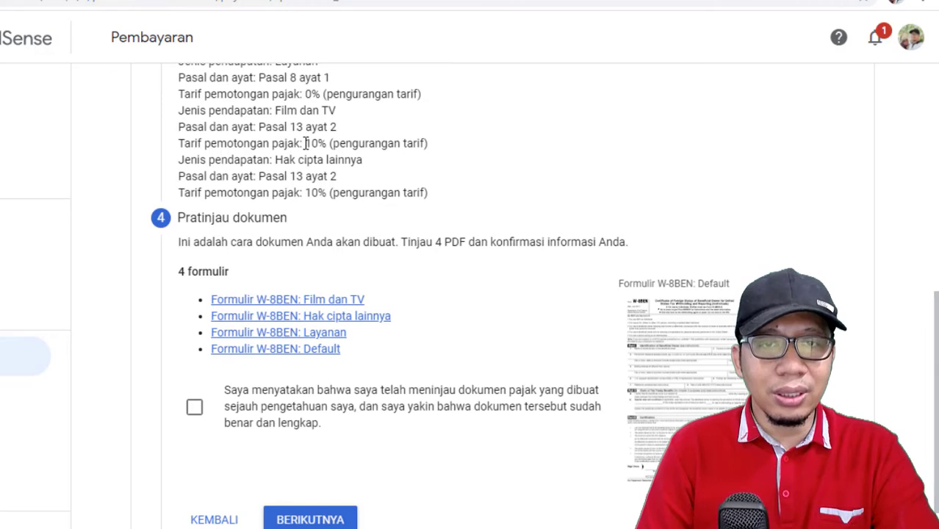
Confirm the review declaration for the four generated W-8BEN forms and continue to Sertifikasi
scroll(357, 195, down, 1)
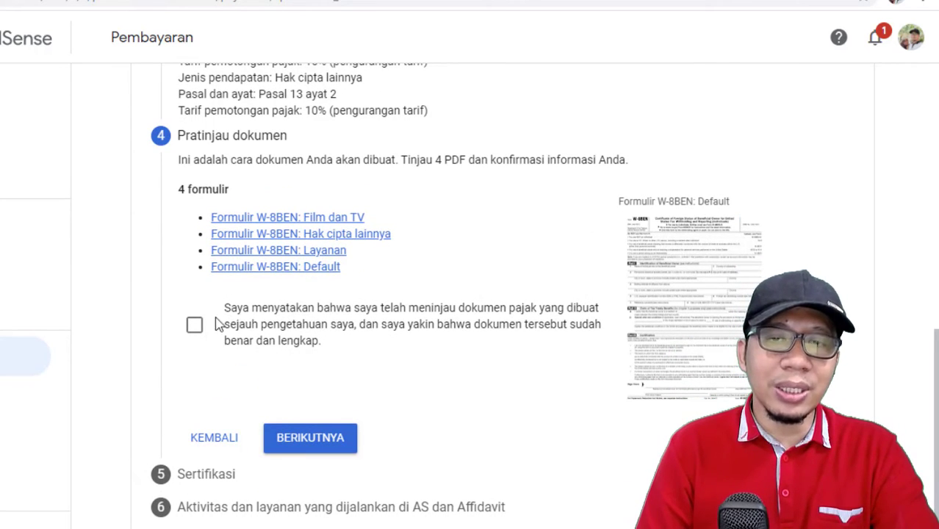
click(197, 327)
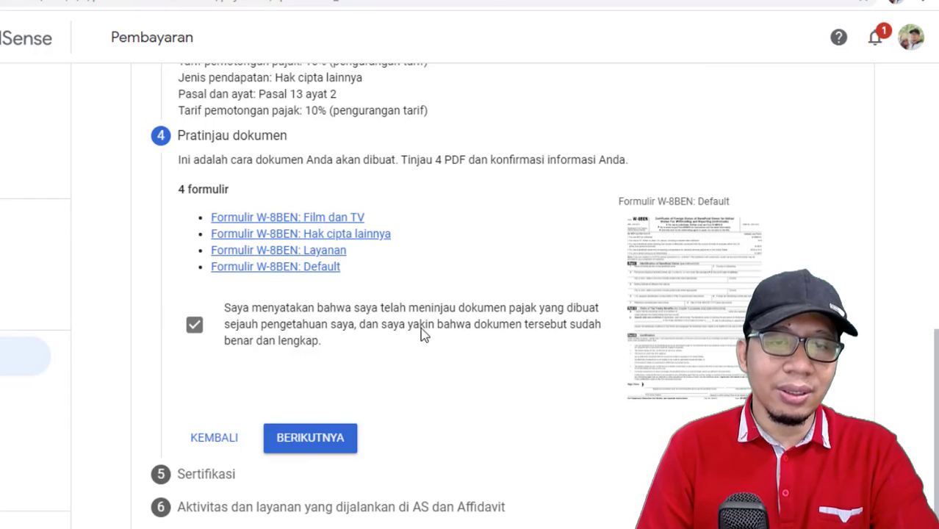
click(327, 439)
scroll(432, 310, down, 5)
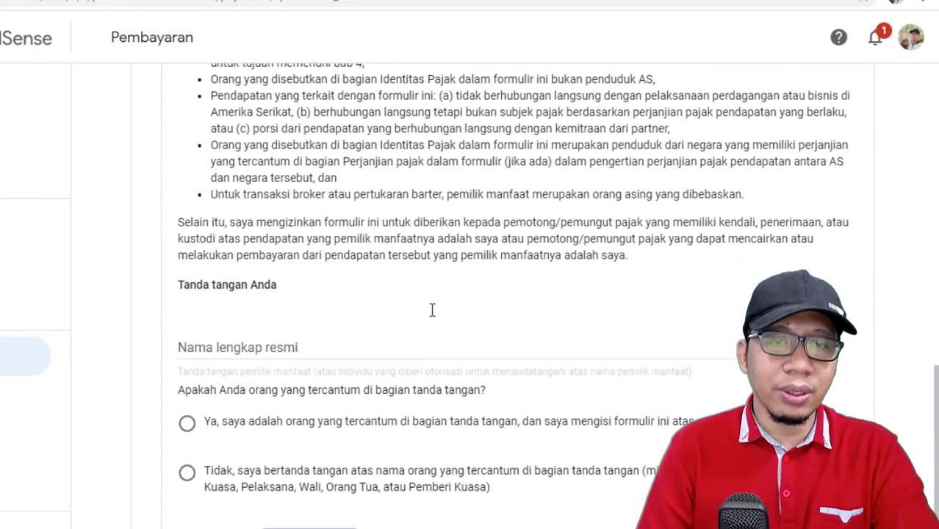
Sign with the owner's full legal name, choosing 'Ya, saya adalah orang yang tercantum', and continue
click(239, 344)
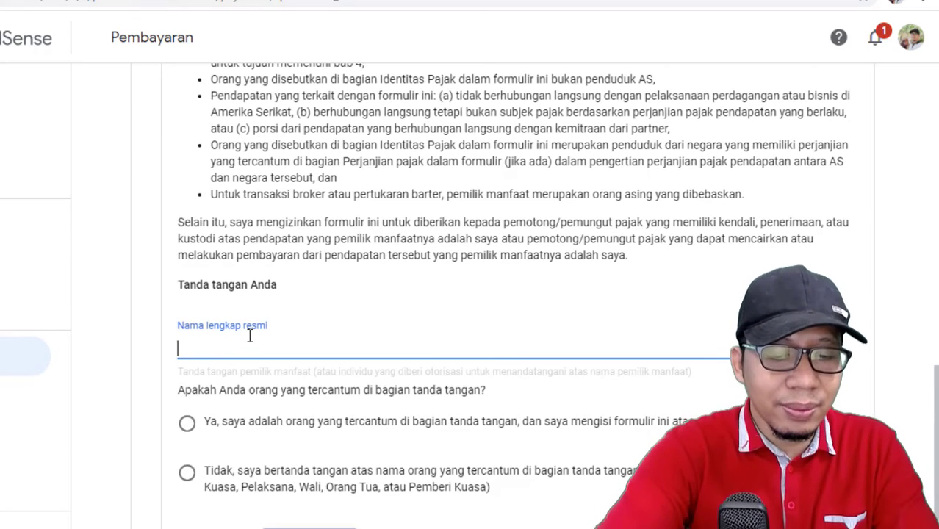
text(Moch )
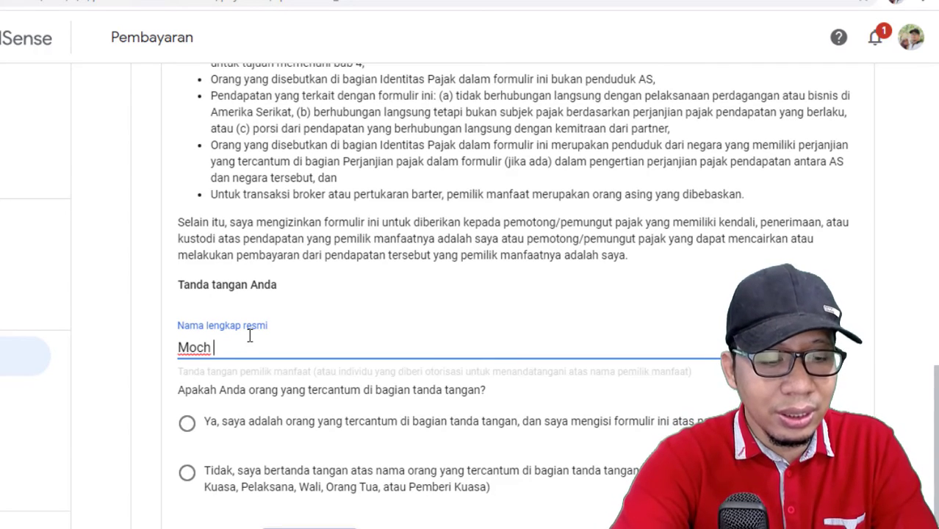
text(Wahib)
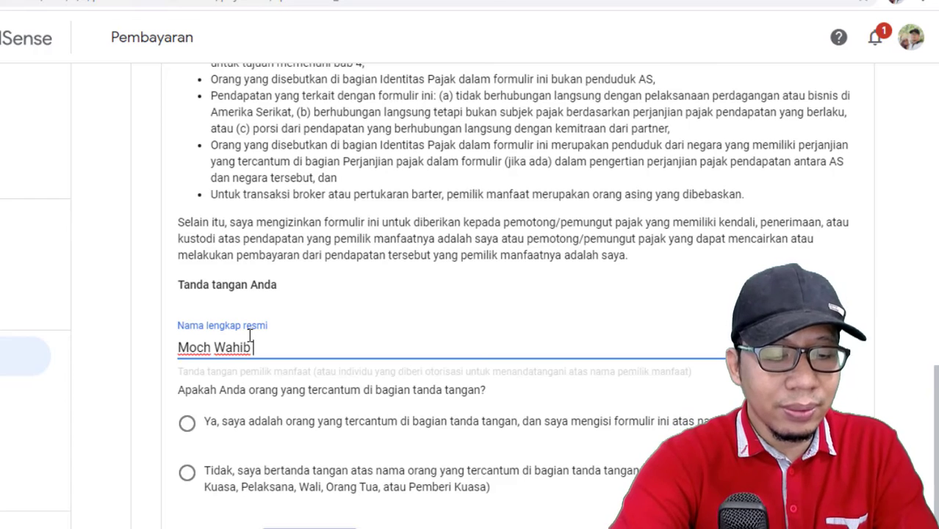
text( Dariyadi)
key(BackSpace)
key(BackSpace)
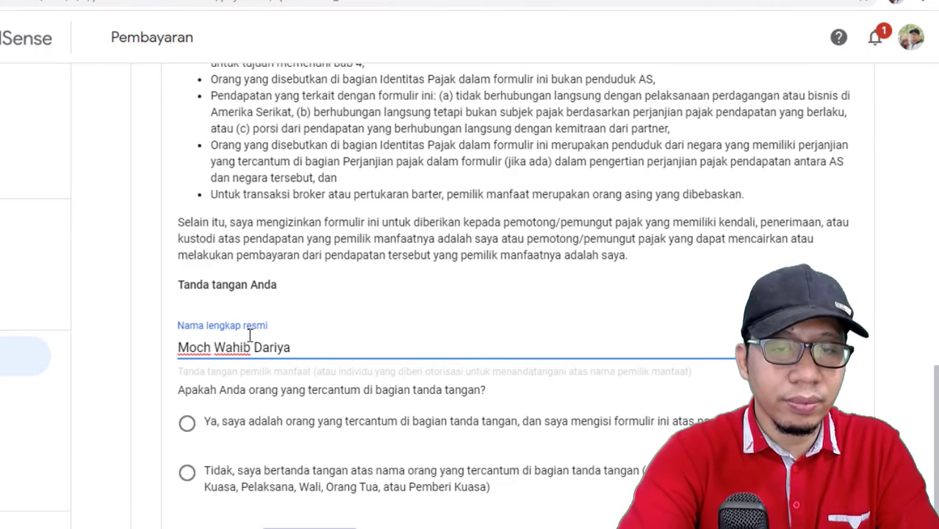
text(di)
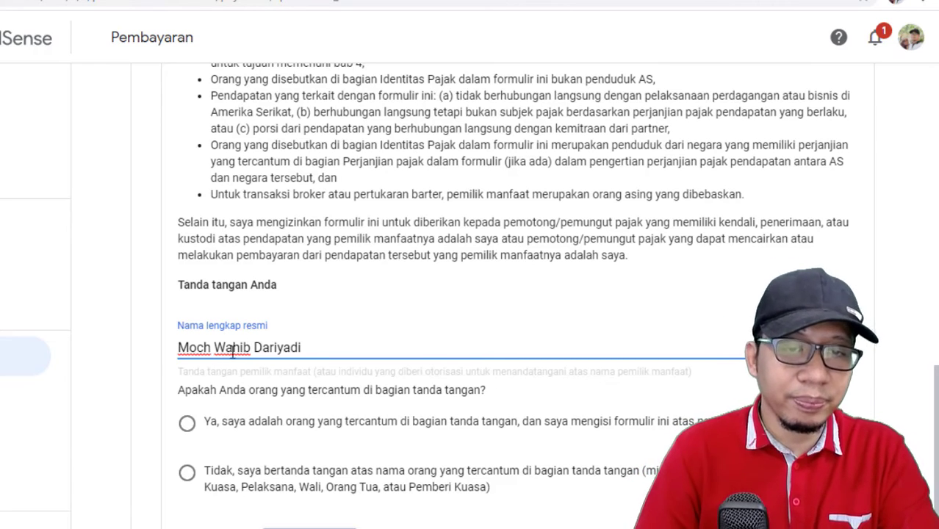
scroll(260, 388, down, 1)
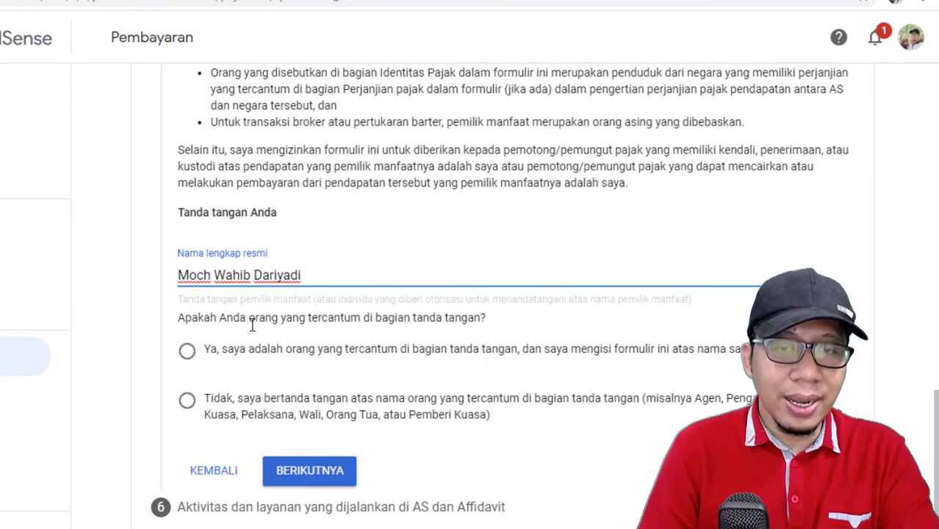
click(187, 352)
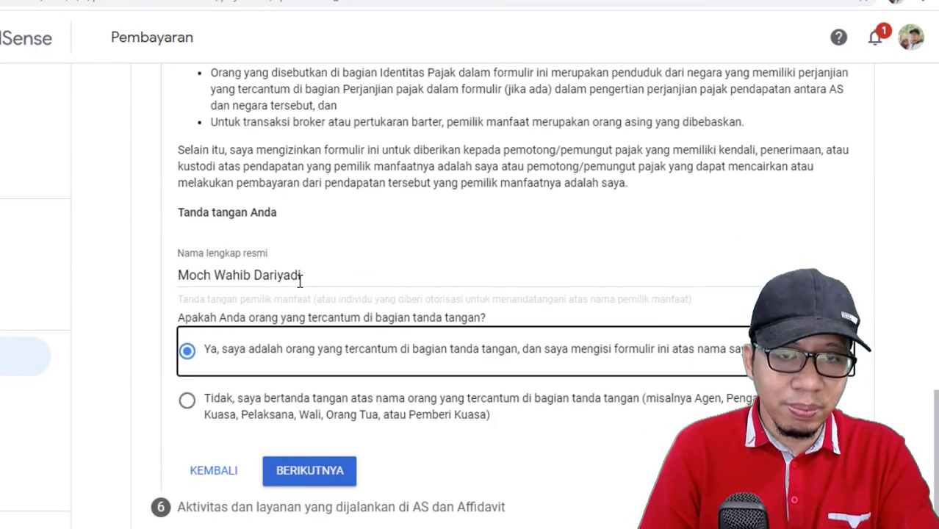
click(310, 484)
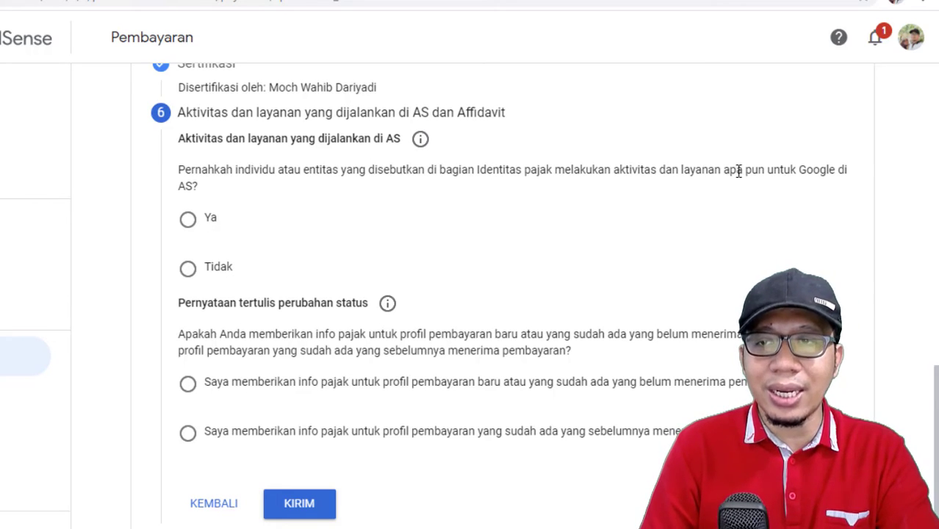
Answer 'Tidak' to US activities and affirm the affidavit that services are performed outside the US
click(193, 270)
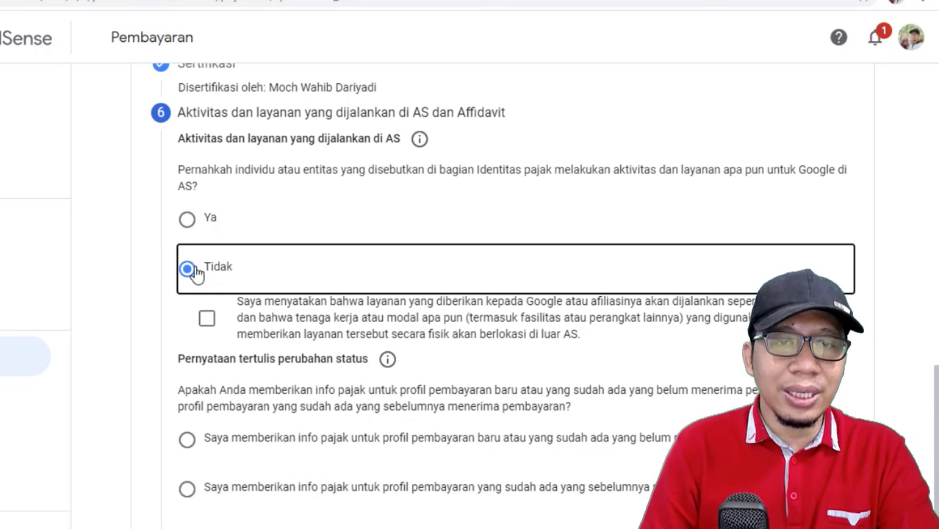
click(209, 326)
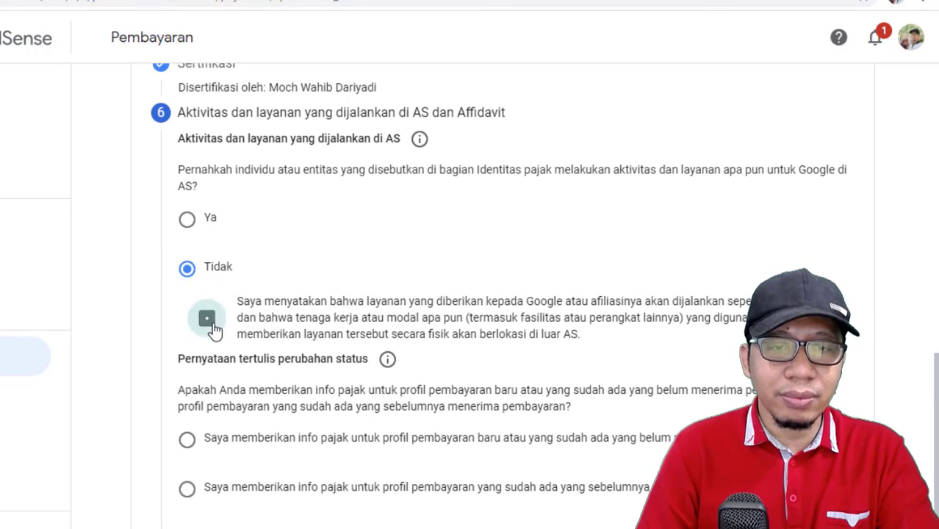
scroll(376, 327, down, 1)
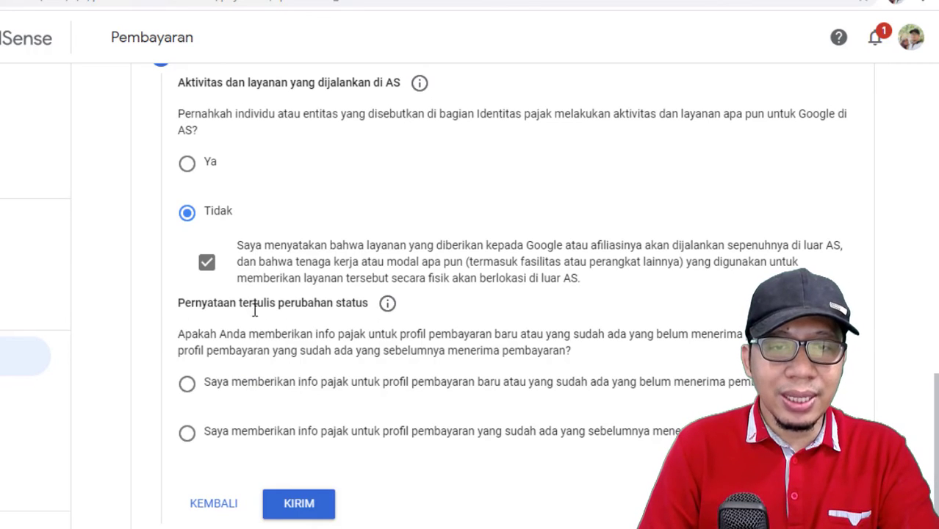
State the payment profile hasn't received payments yet and submit the W-8BEN form
click(188, 388)
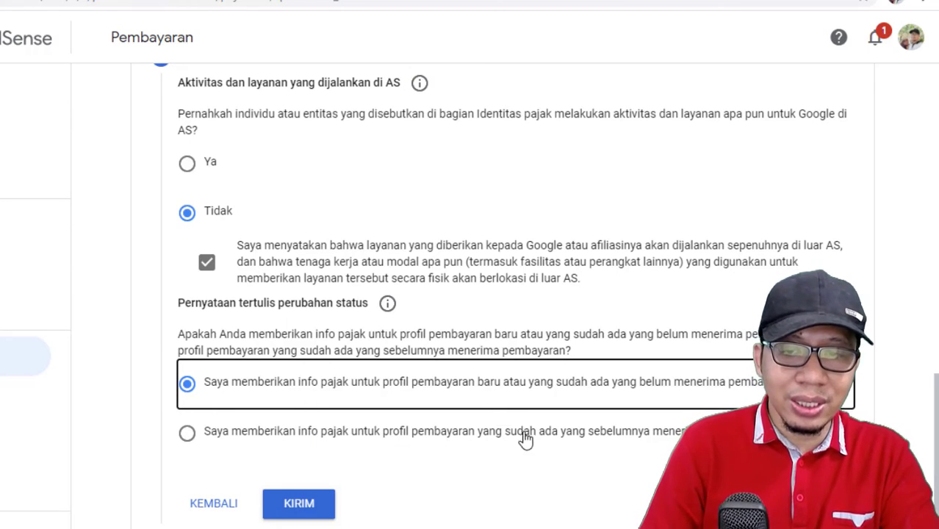
click(187, 433)
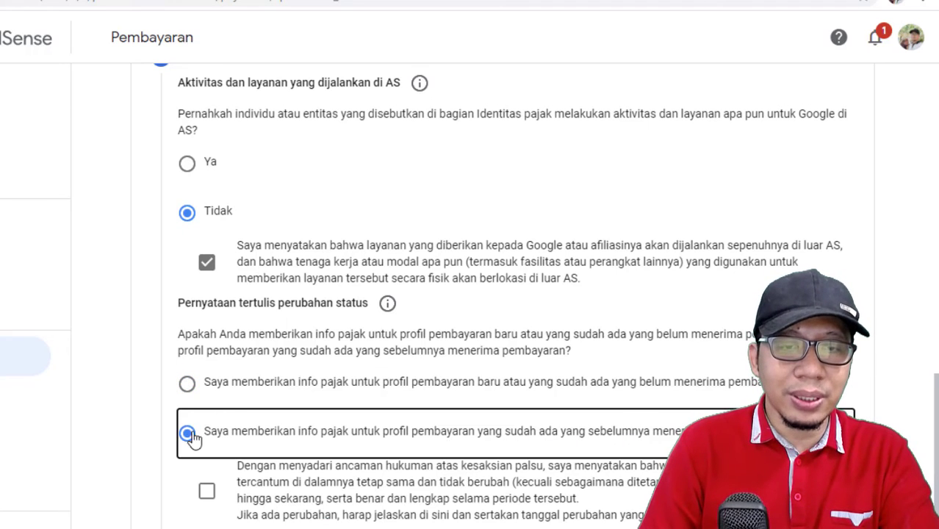
click(188, 384)
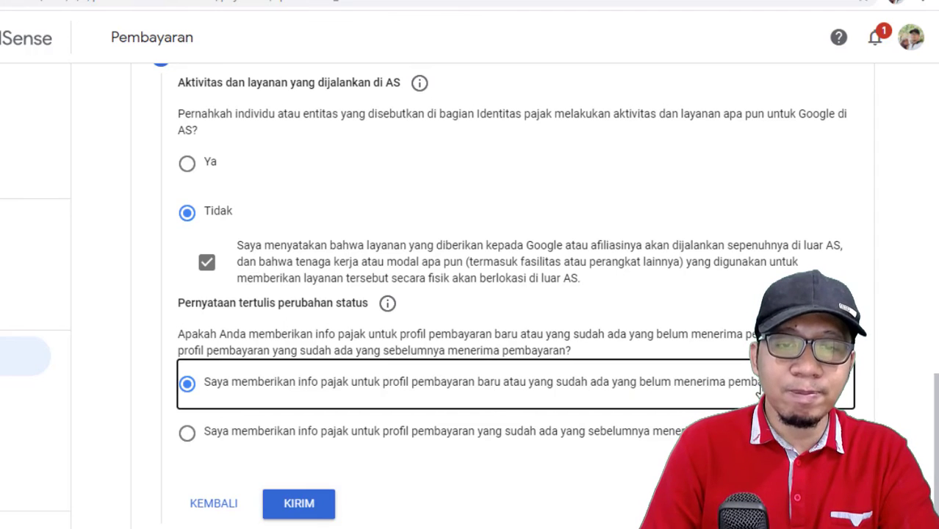
click(300, 503)
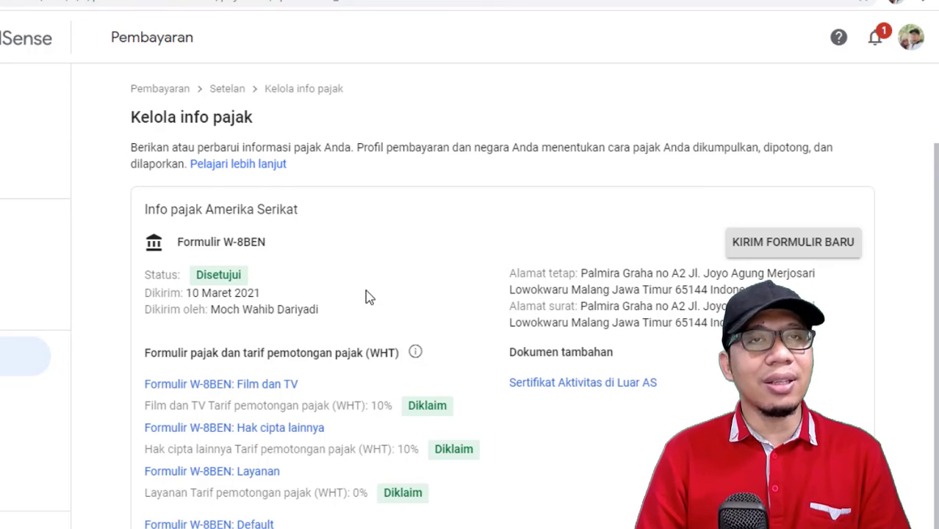
Open the 'Sertifikat Aktivitas di Luar AS' document listed under Dokumen tambahan
click(545, 384)
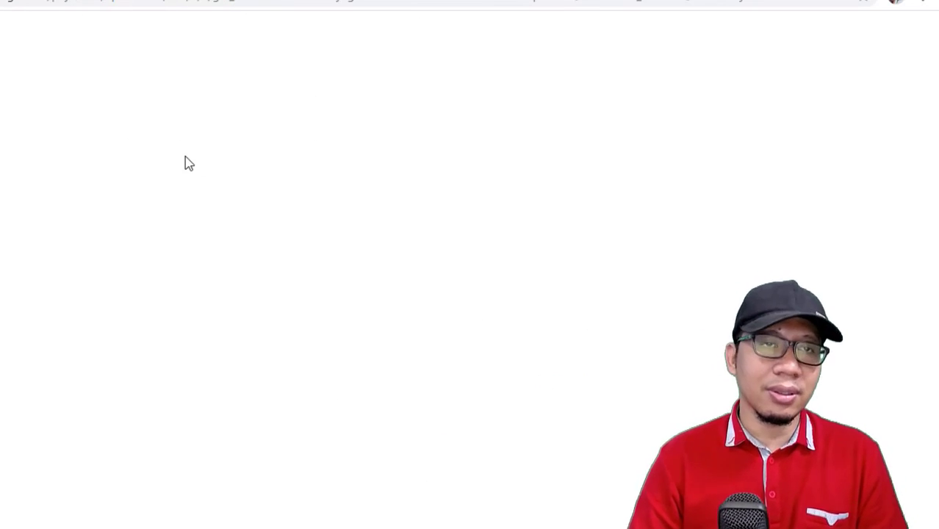